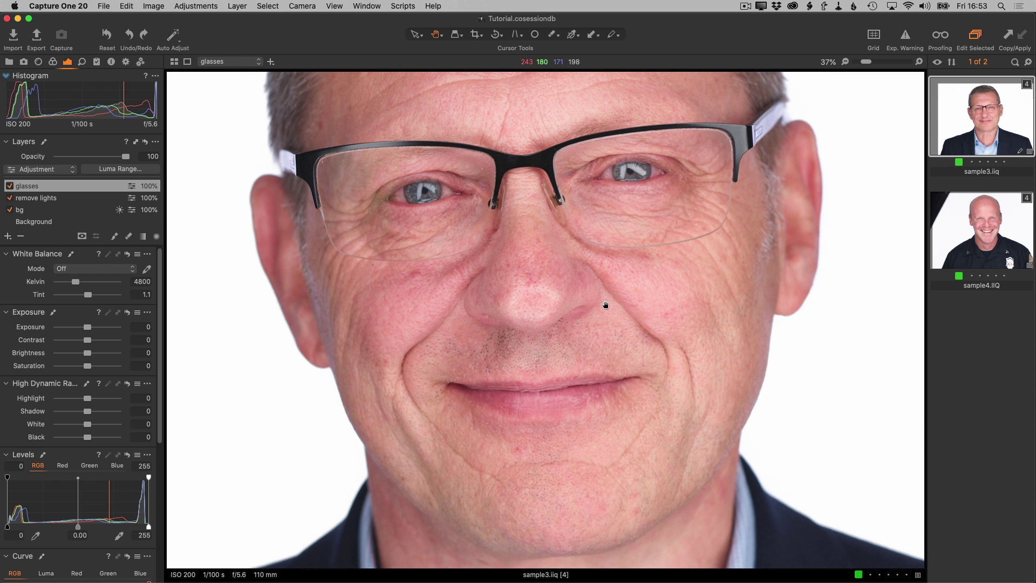
# Frame the portrait and add a new adjustment layer named 'skin tone'
pyautogui.scroll(-1, 605, 306)
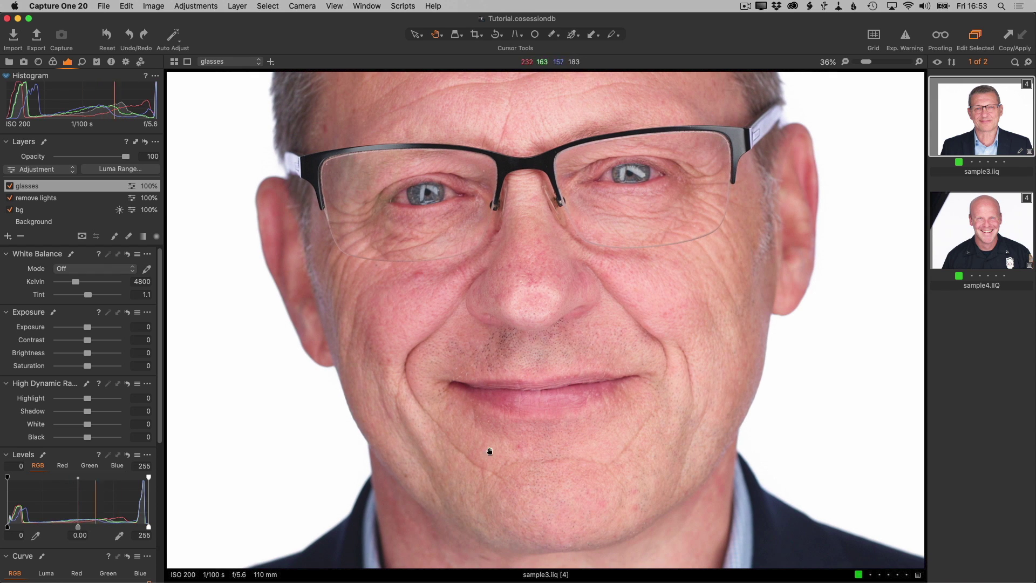
pyautogui.moveTo(490, 451); pyautogui.dragTo(474, 413)
pyautogui.moveTo(439, 451); pyautogui.dragTo(513, 488)
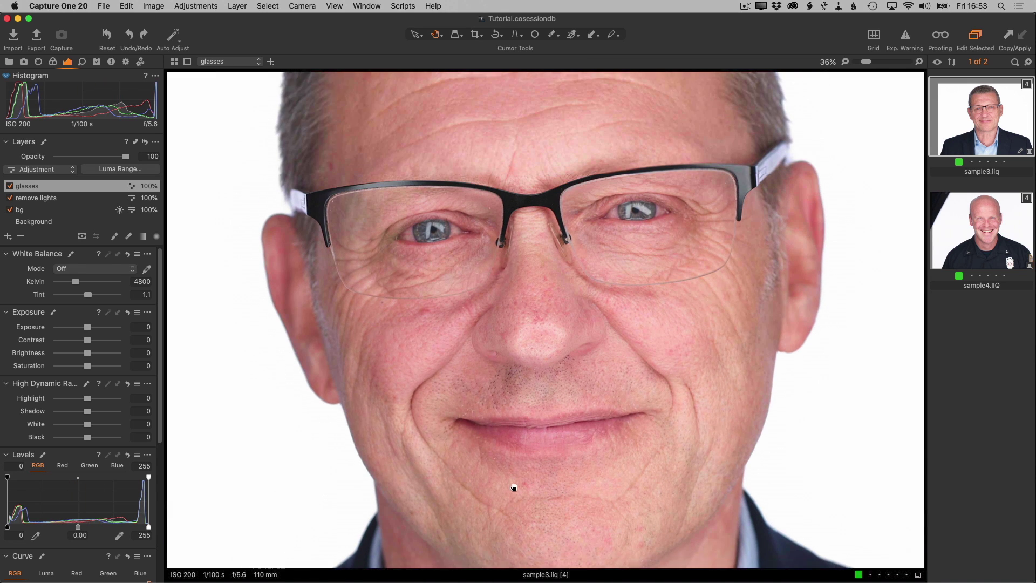
pyautogui.moveTo(544, 307); pyautogui.dragTo(541, 276)
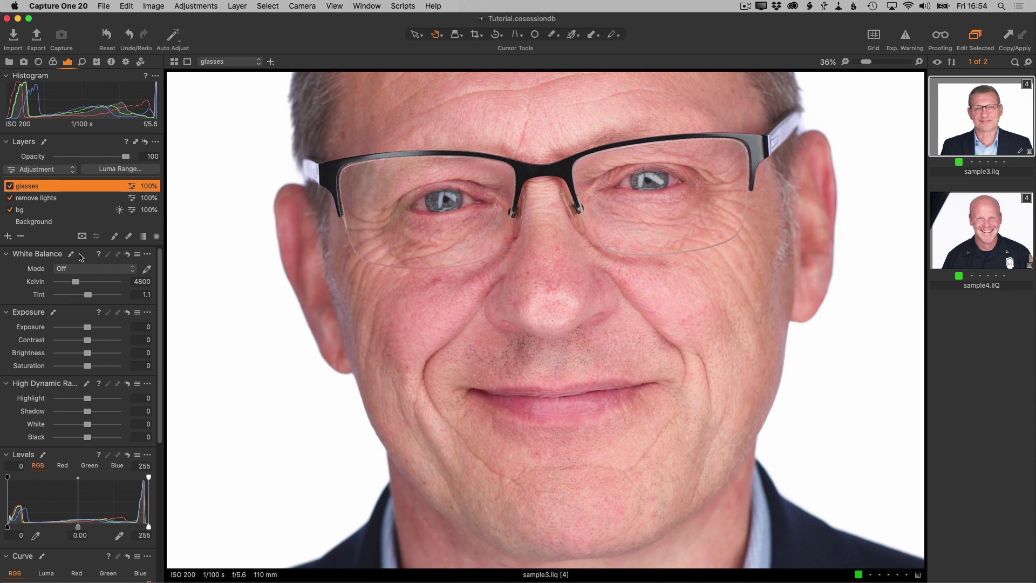
pyautogui.click(8, 237)
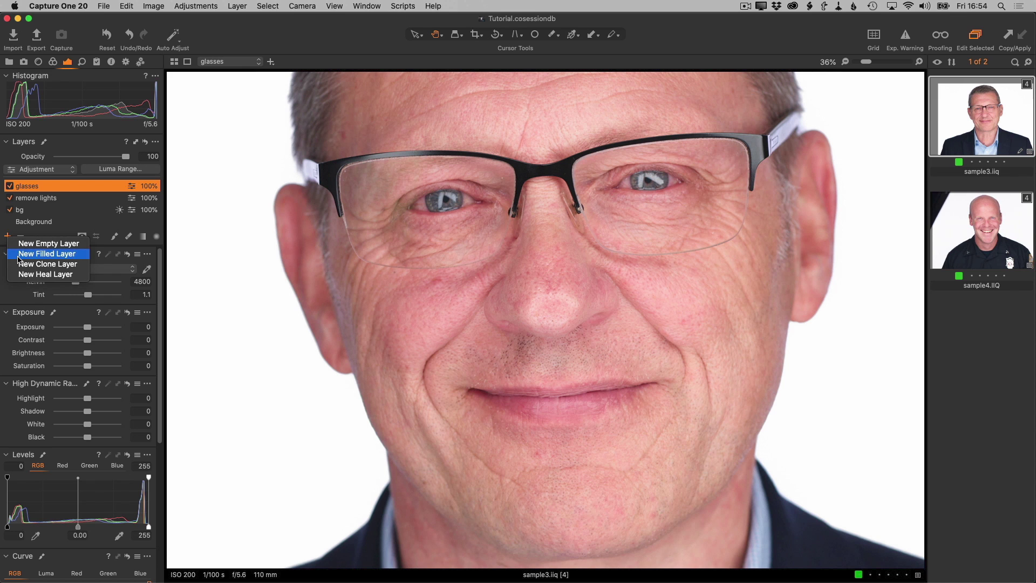
pyautogui.click(18, 254)
pyautogui.write('sk')
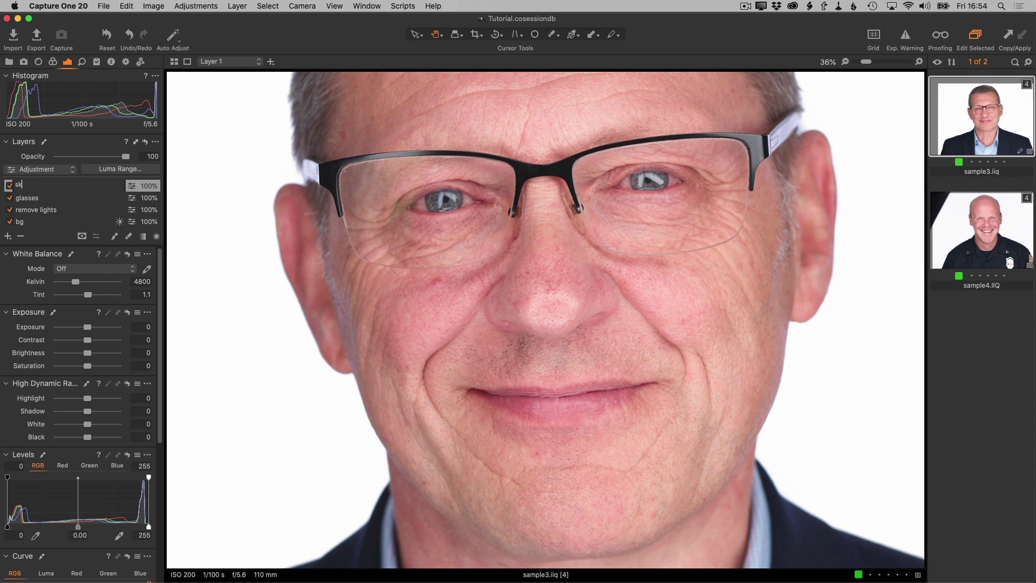
pyautogui.write('in tone')
pyautogui.press('Return')
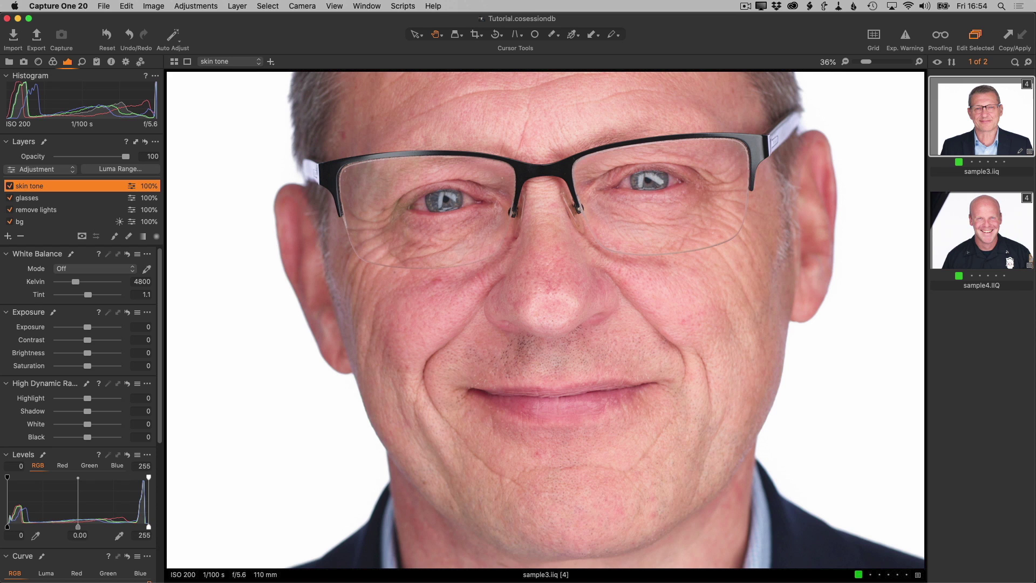
# Float the Color Editor, open its Skin Tone tab and ready the skin-tone picker
pyautogui.click(53, 62)
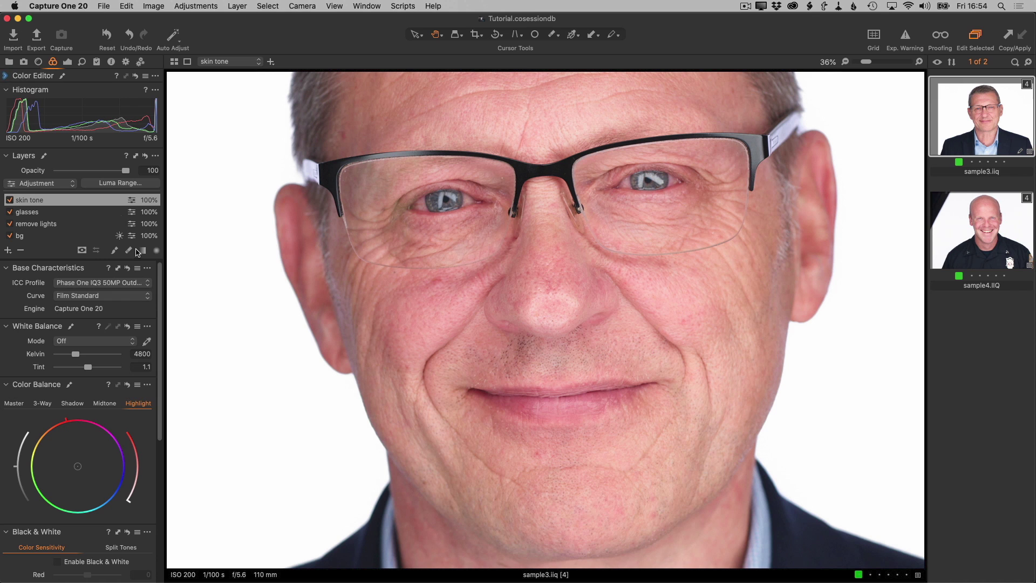
pyautogui.moveTo(161, 277); pyautogui.dragTo(160, 452)
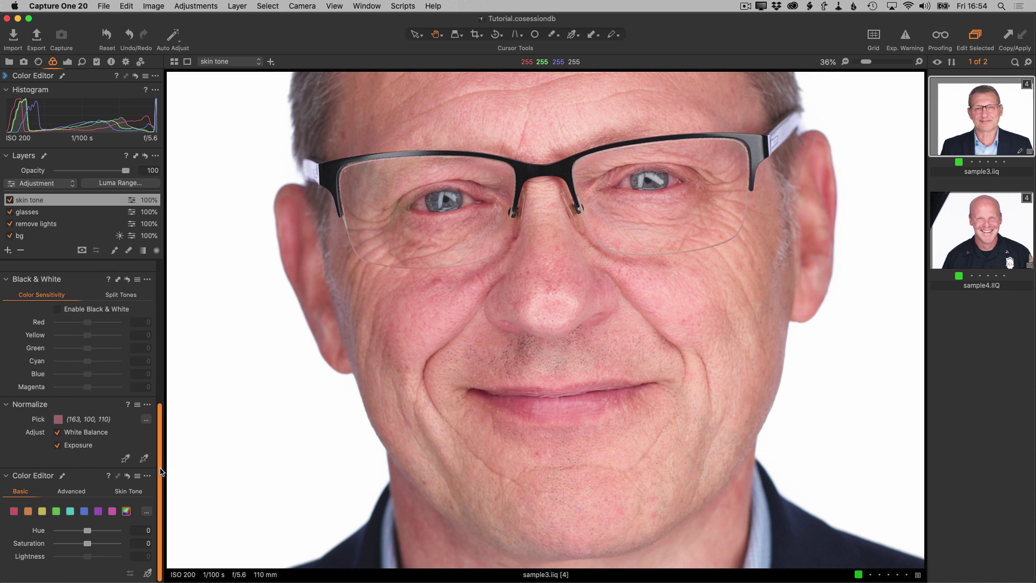
pyautogui.moveTo(34, 477); pyautogui.dragTo(150, 94)
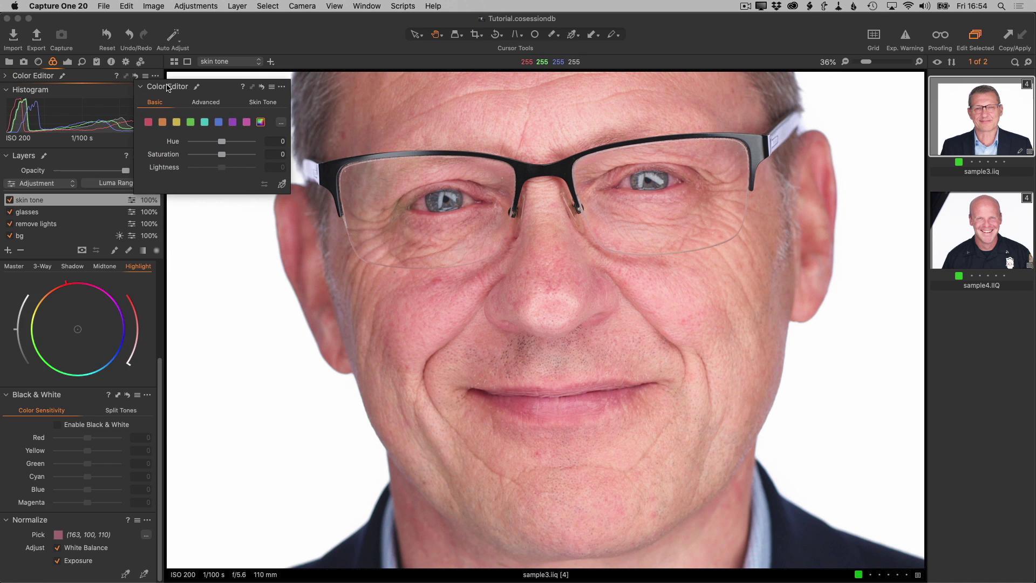
pyautogui.click(218, 103)
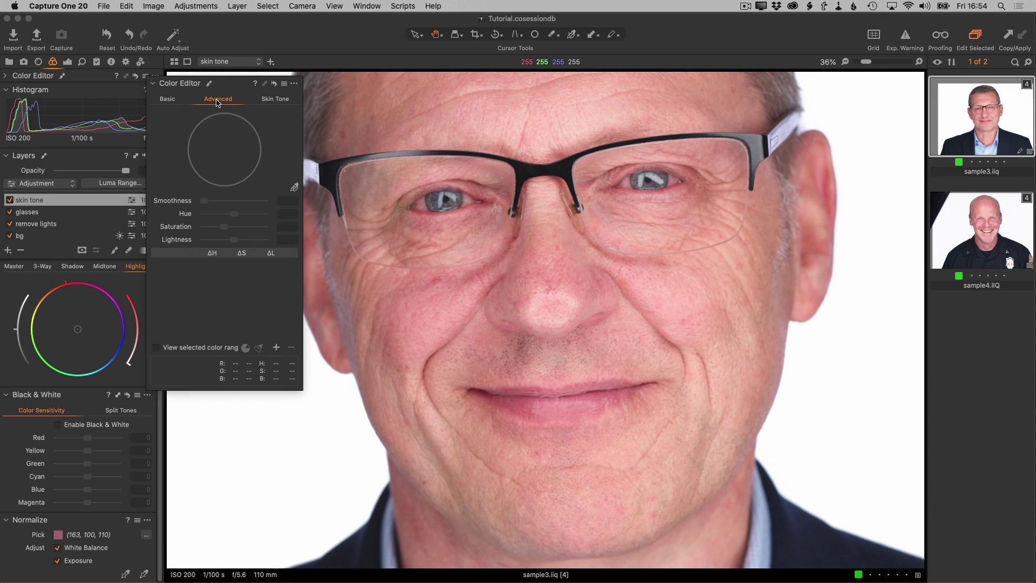
pyautogui.click(277, 102)
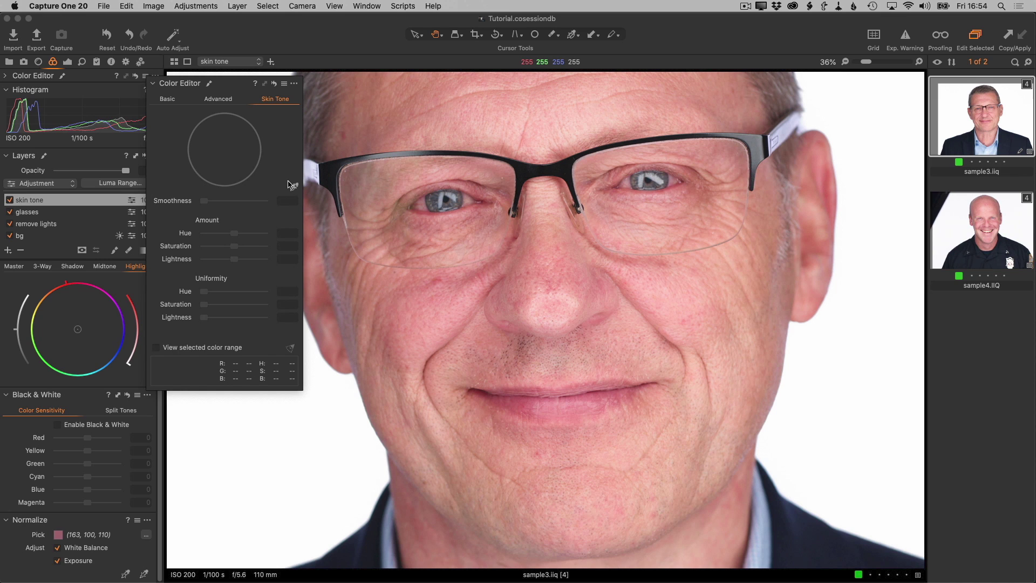
pyautogui.click(294, 186)
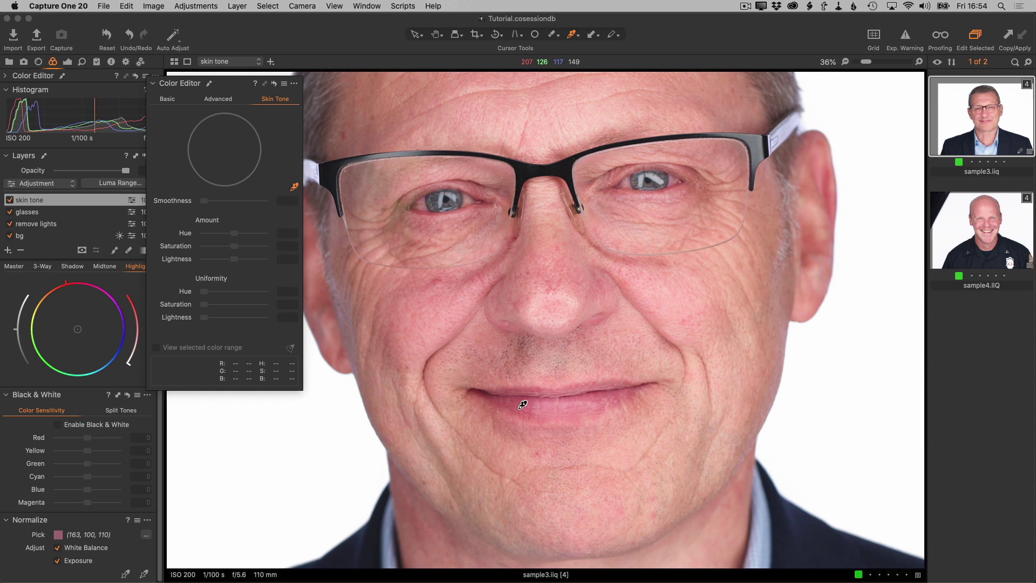
# Sample the cheek's skin colour and widen the selected range slice on the wheel
pyautogui.click(703, 390)
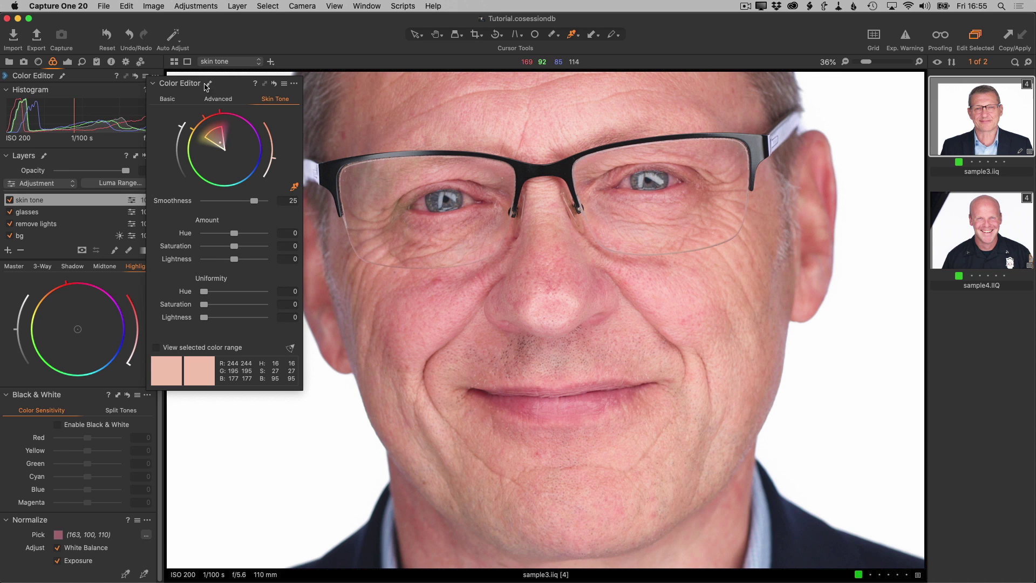
pyautogui.moveTo(213, 132); pyautogui.dragTo(235, 125)
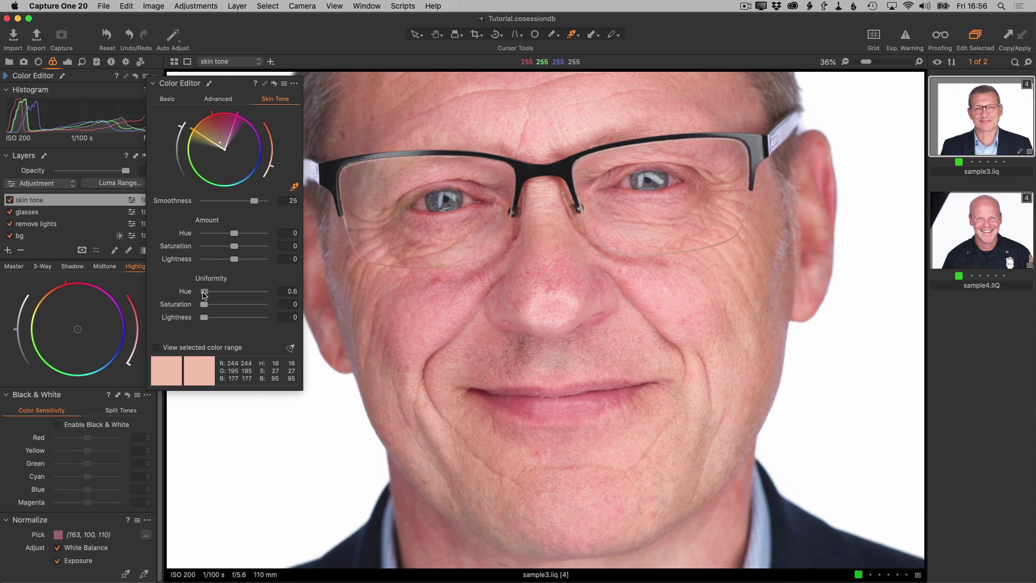
# Set Uniformity Hue to 69.1, refine the range's outer edge, then switch the skin tone layer off
pyautogui.moveTo(204, 292); pyautogui.dragTo(245, 291)
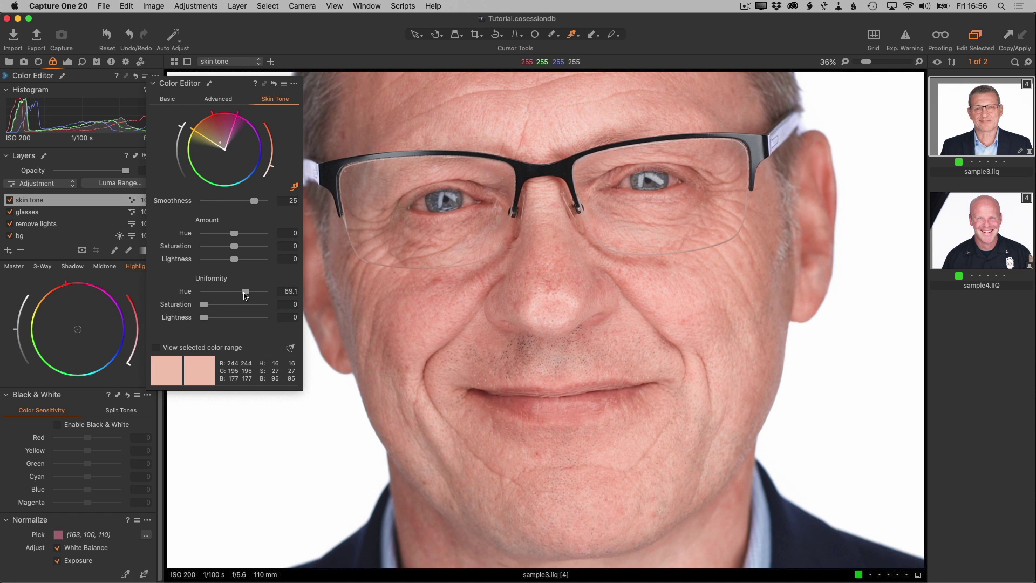
pyautogui.press('h')
pyautogui.moveTo(472, 365); pyautogui.dragTo(466, 343)
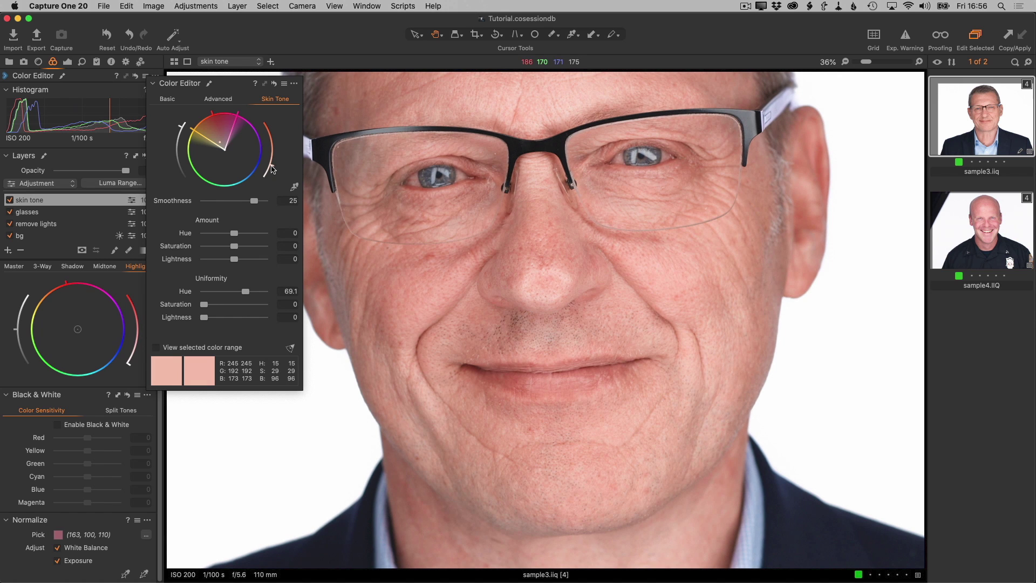
pyautogui.moveTo(273, 170); pyautogui.dragTo(271, 173)
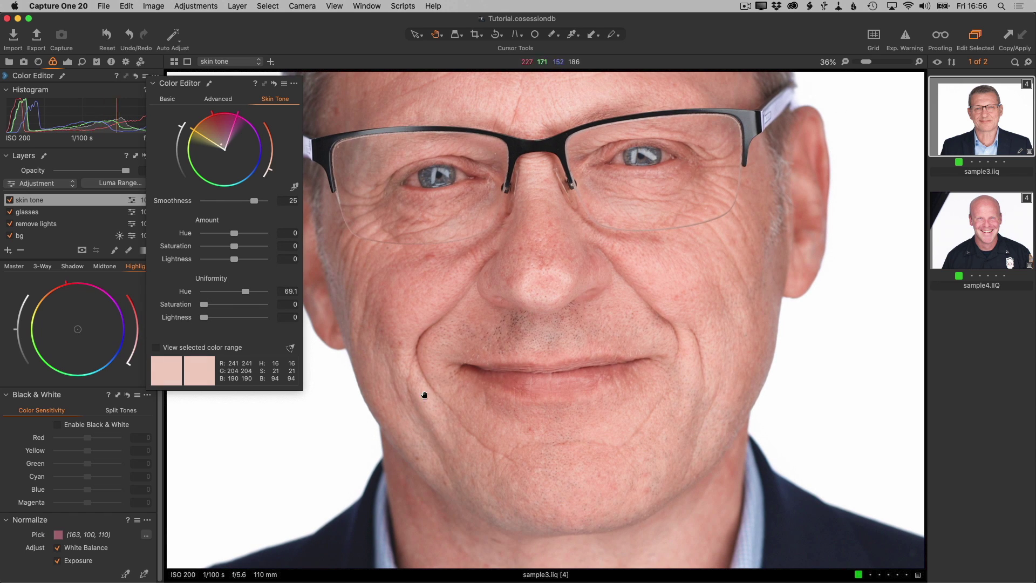
pyautogui.moveTo(662, 347); pyautogui.dragTo(735, 294)
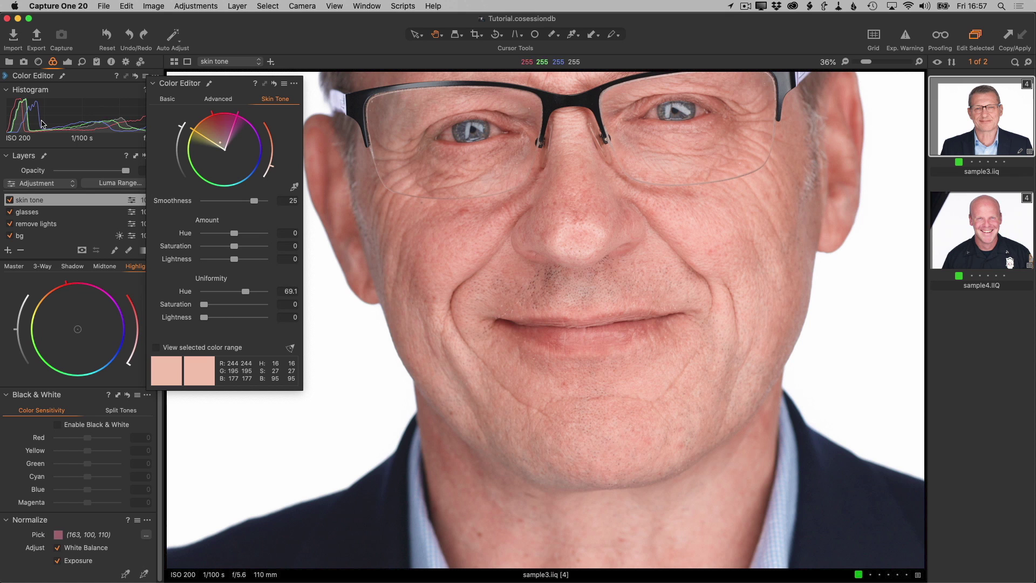
pyautogui.click(9, 200)
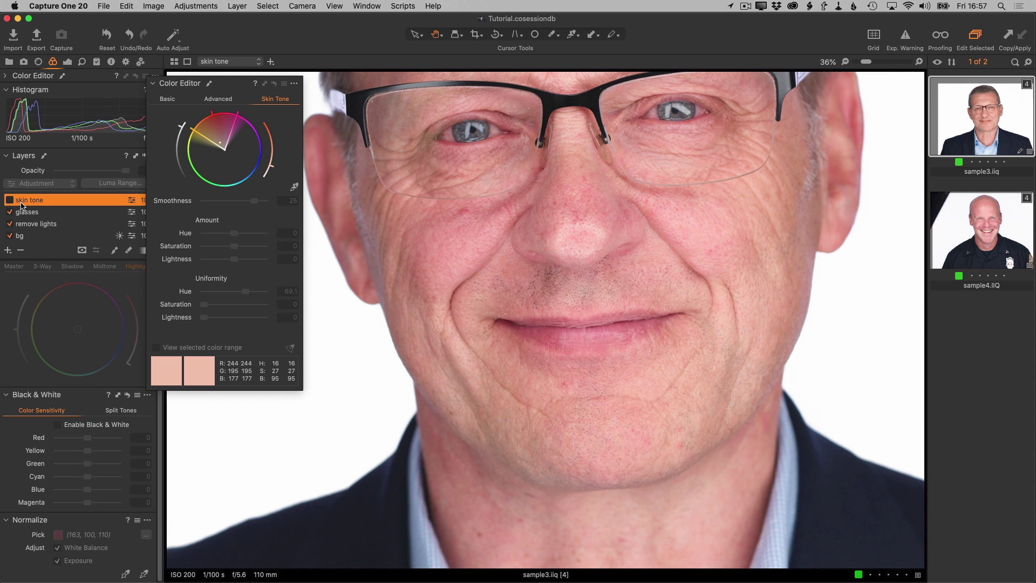
# Move the portrait down in view and switch the skin tone layer back on
pyautogui.moveTo(466, 208); pyautogui.dragTo(462, 245)
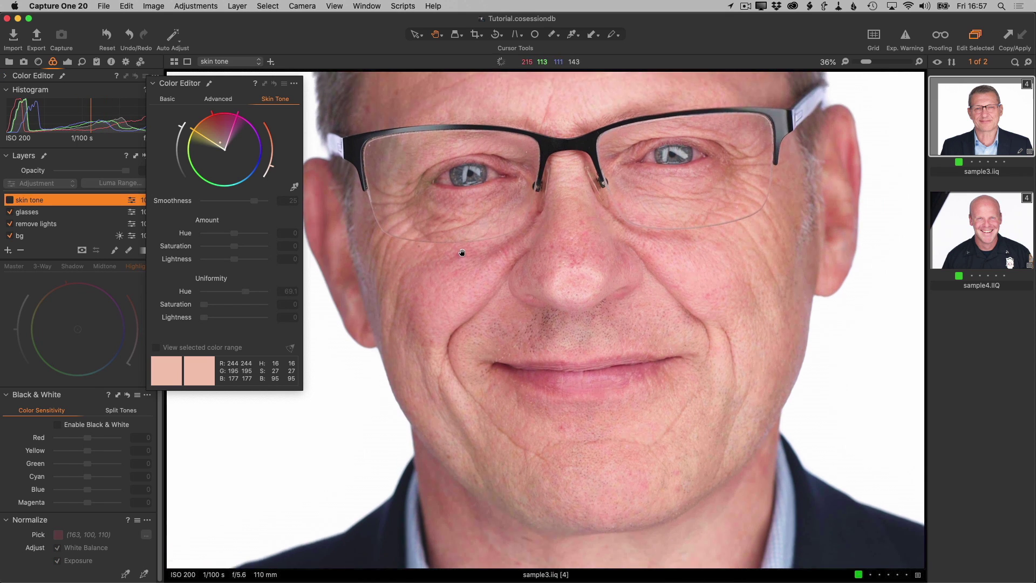
pyautogui.click(9, 201)
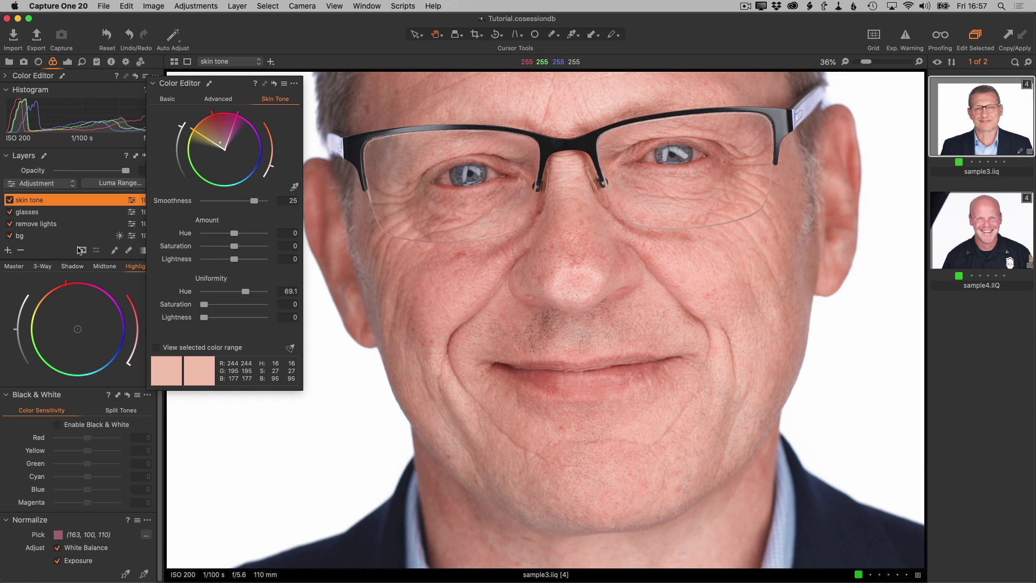
# Raise the Erase Mask hardness slightly, then switch to the Draw Mask brush
pyautogui.click(130, 252)
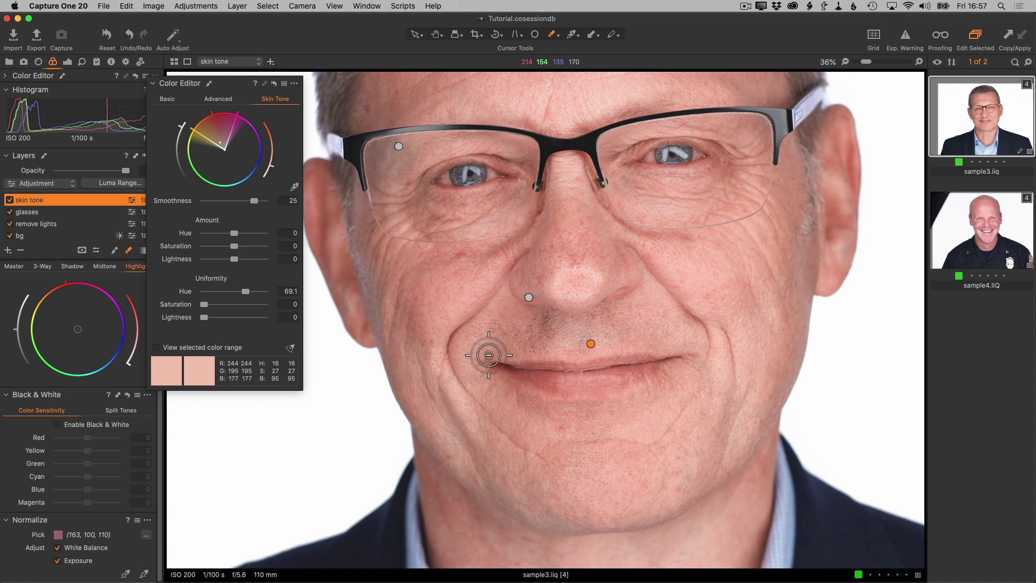
pyautogui.rightClick(517, 361)
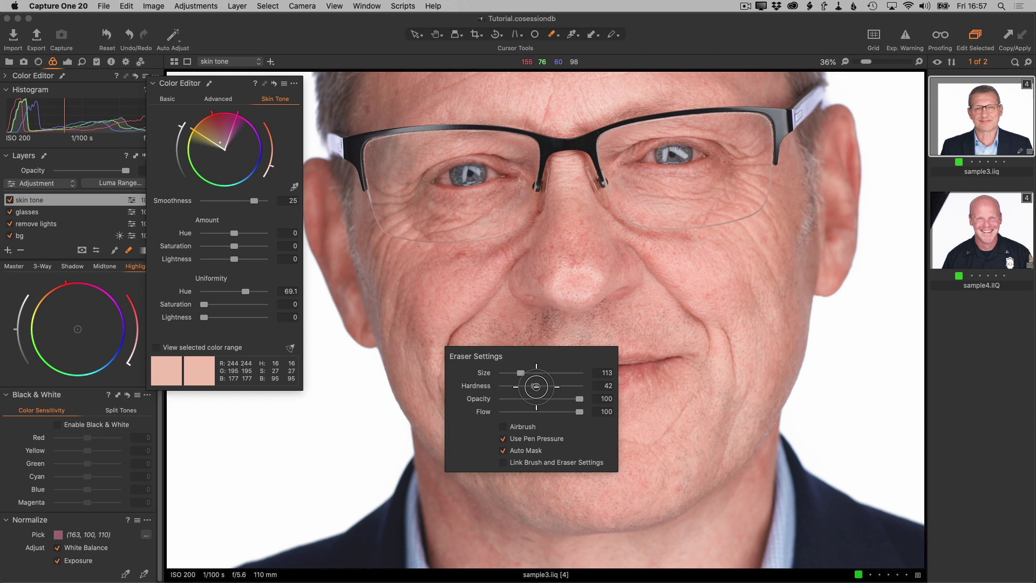
pyautogui.moveTo(536, 387)
pyautogui.mouseDown()
pyautogui.moveTo(504, 371)
pyautogui.moveTo(647, 371)
pyautogui.moveTo(556, 372)
pyautogui.moveTo(645, 371)
pyautogui.moveTo(582, 379)
pyautogui.moveTo(538, 380)
pyautogui.moveTo(652, 365)
pyautogui.moveTo(643, 369)
pyautogui.moveTo(650, 407)
pyautogui.mouseUp()
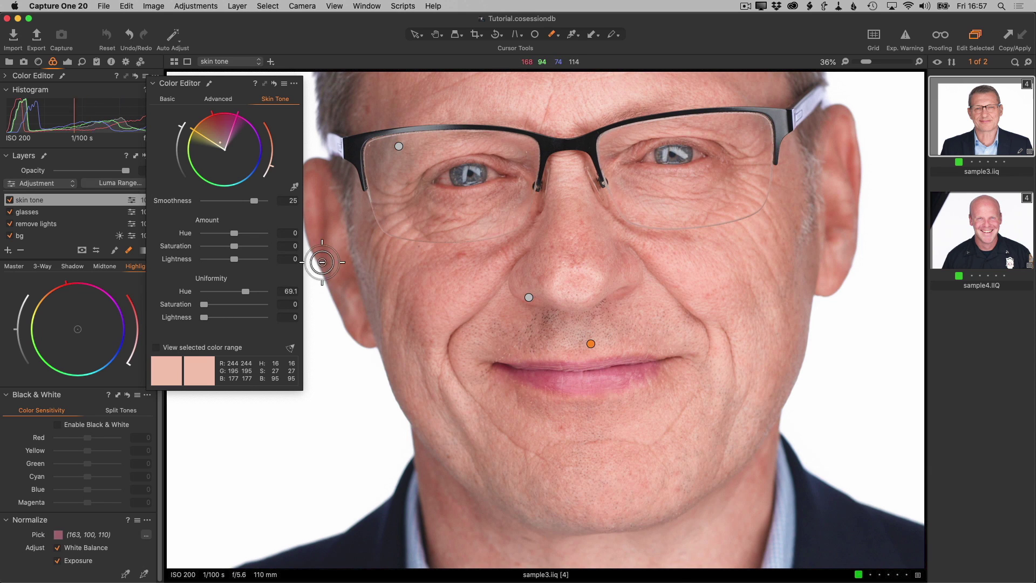
pyautogui.click(114, 250)
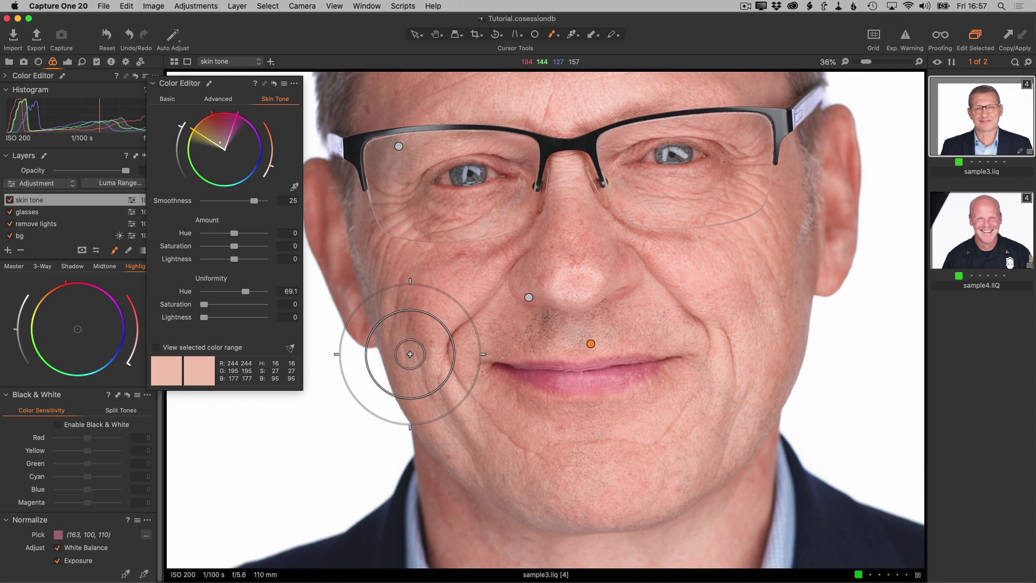
# Paint the mask across both cheeks with a size 431, flow 6 brush, showing the overlay
pyautogui.rightClick(449, 359)
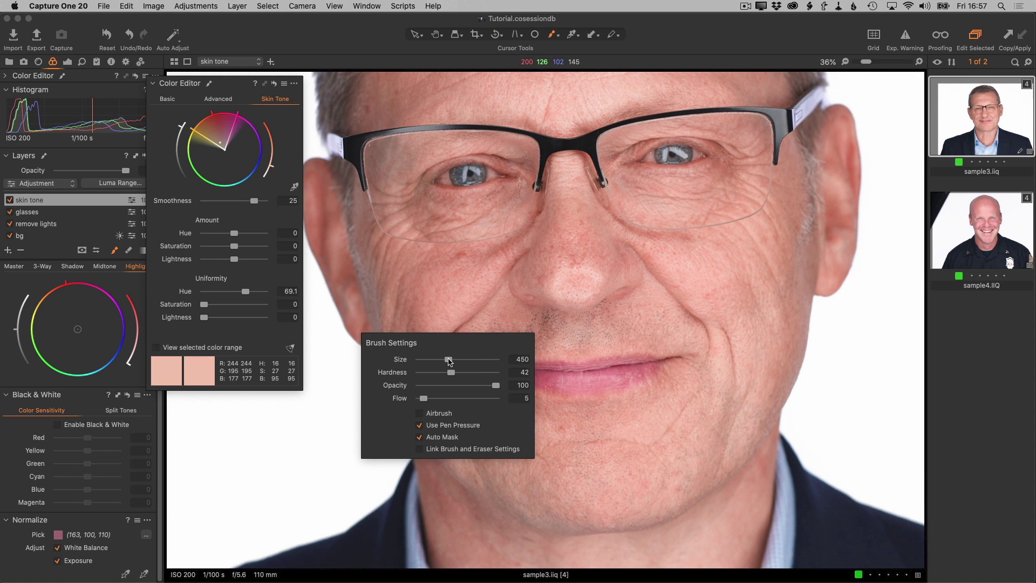
pyautogui.moveTo(448, 360); pyautogui.dragTo(448, 359)
pyautogui.moveTo(424, 398); pyautogui.dragTo(421, 400)
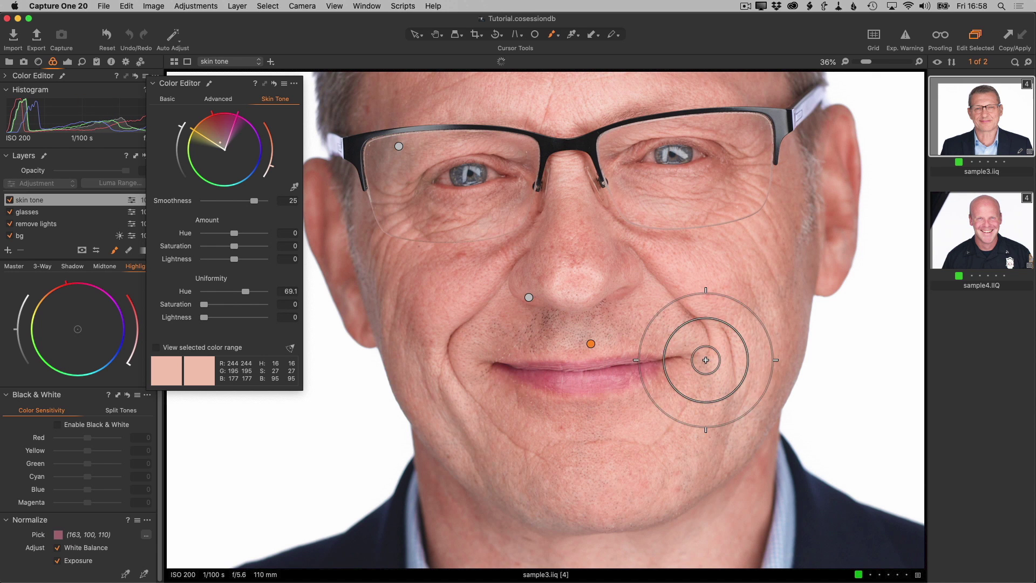
pyautogui.moveTo(433, 364)
pyautogui.mouseDown()
pyautogui.moveTo(521, 375)
pyautogui.moveTo(673, 360)
pyautogui.moveTo(726, 344)
pyautogui.moveTo(741, 317)
pyautogui.mouseUp()
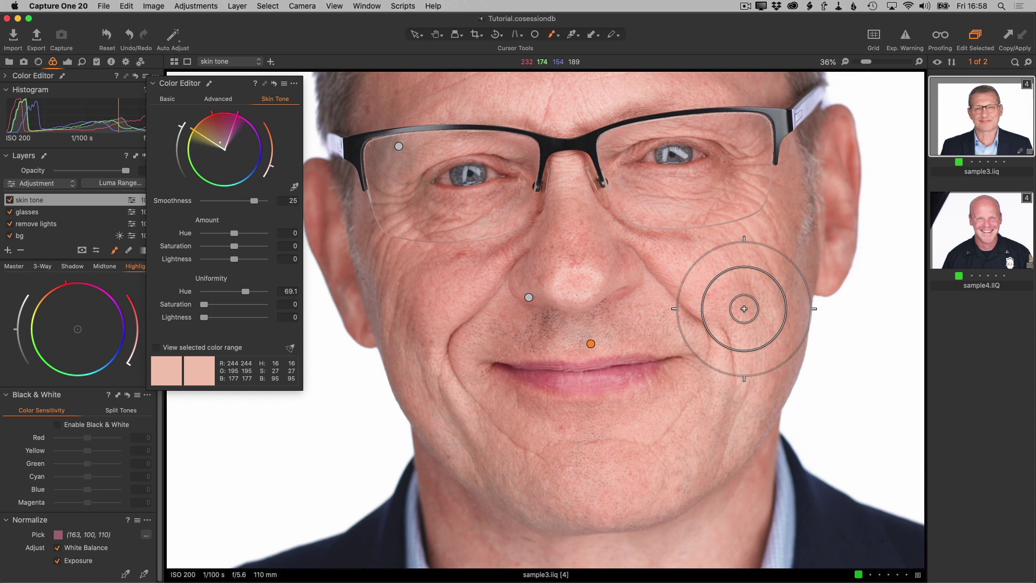
pyautogui.press('m')
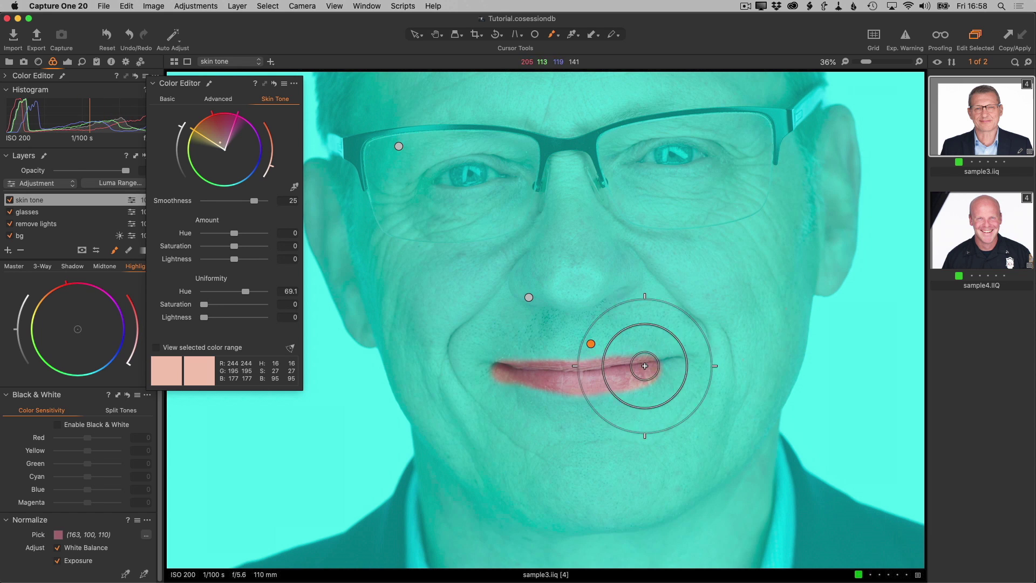
# Hide the mask overlay and toggle the skin tone layer off and back on to compare
pyautogui.press('m')
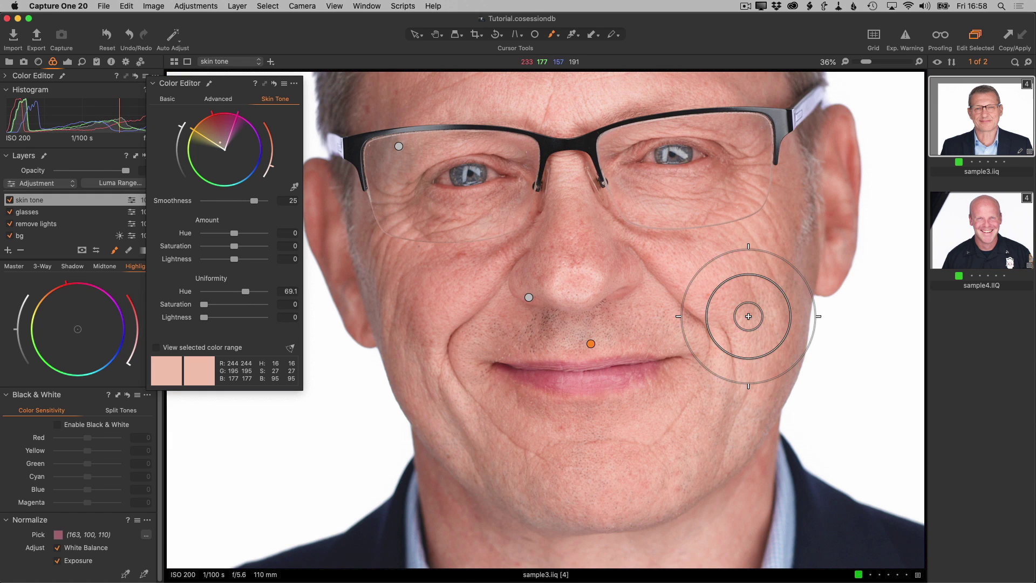
pyautogui.click(9, 200)
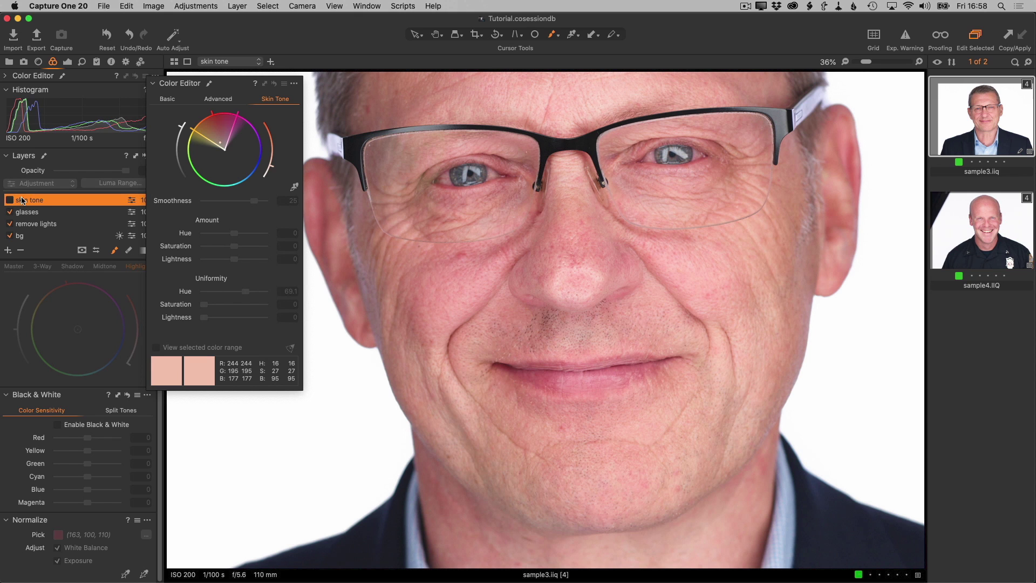
pyautogui.click(9, 200)
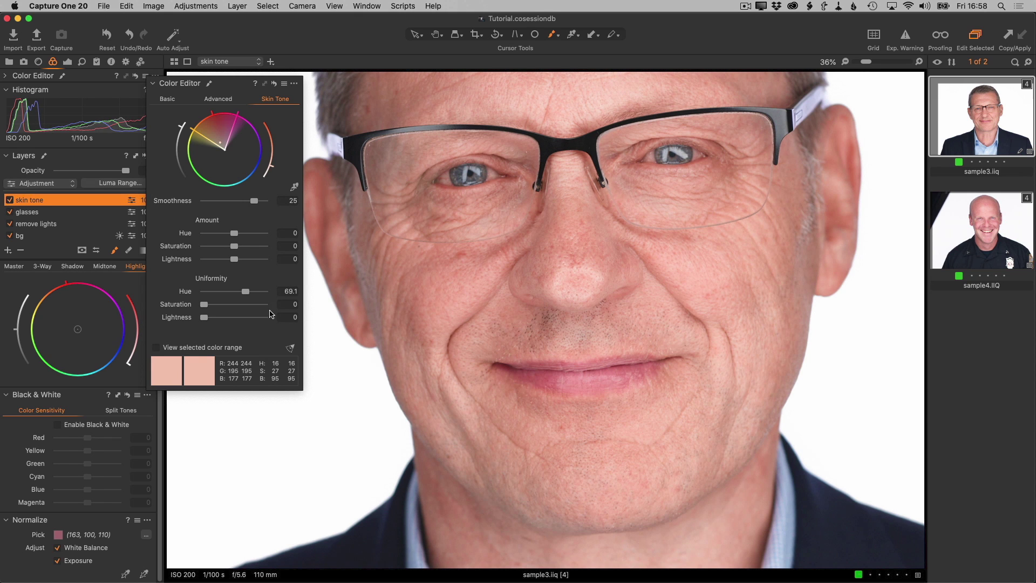
# Zoom out and raise the skin tone layer's Uniformity Saturation to 5.3
pyautogui.press('h')
pyautogui.scroll(-1, 410, 334)
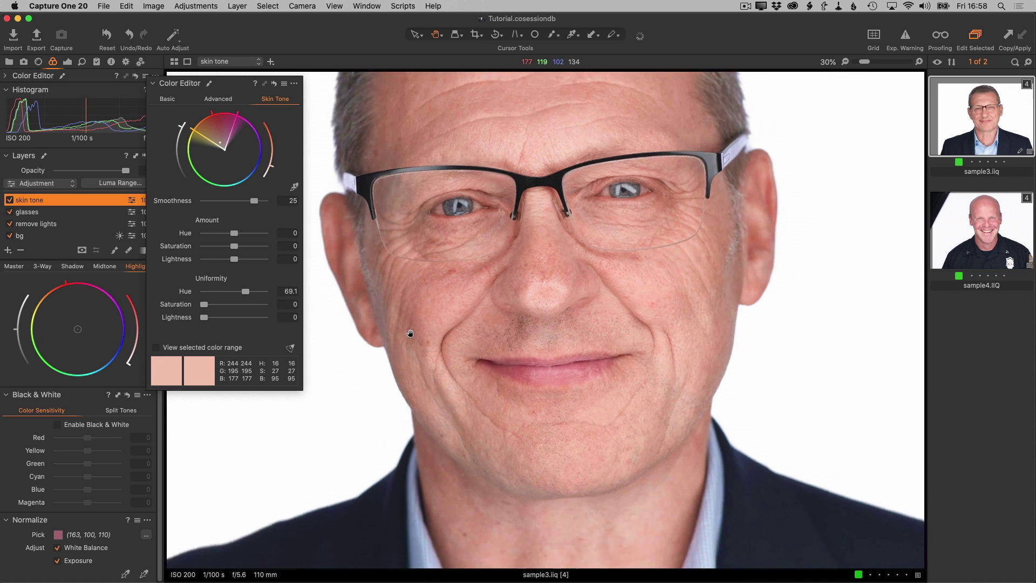
pyautogui.scroll(-2, 410, 334)
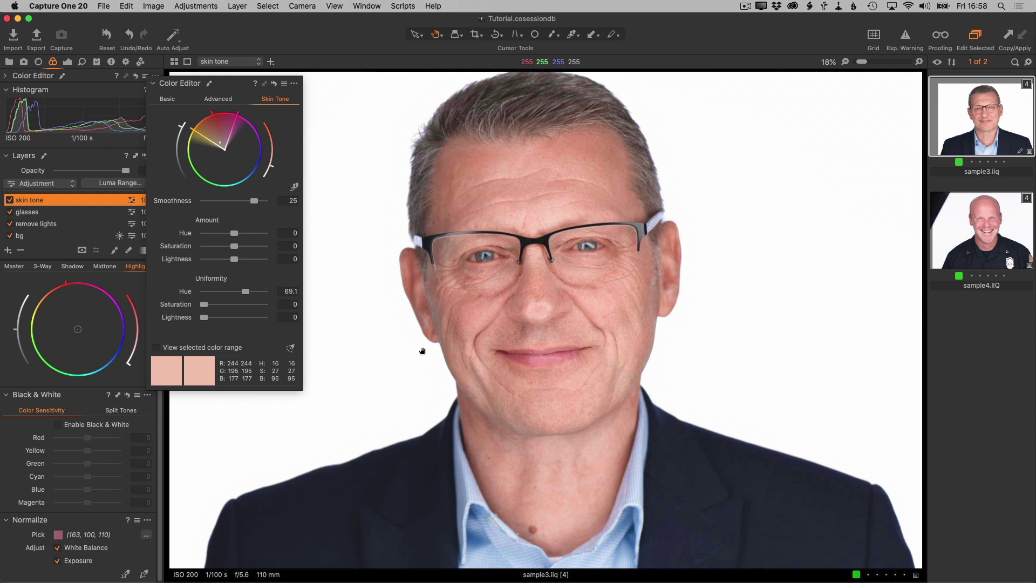
pyautogui.moveTo(207, 309)
pyautogui.mouseDown()
pyautogui.moveTo(210, 322)
pyautogui.moveTo(205, 307)
pyautogui.mouseUp()
# Reset Uniformity Lightness to zero and zoom into the face of sample4.IIQ
pyautogui.doubleClick(208, 321)
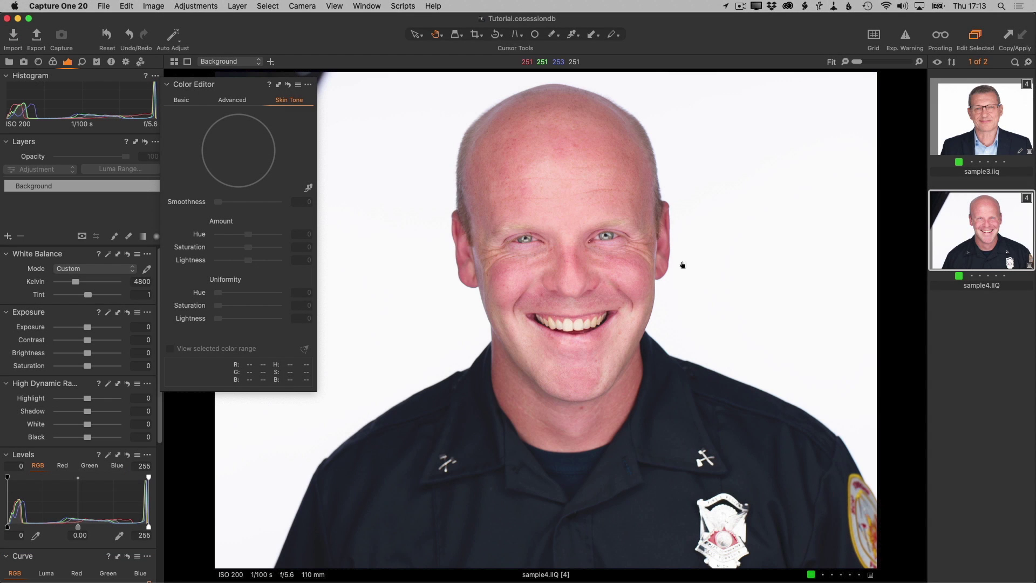
pyautogui.scroll(5, 617, 327)
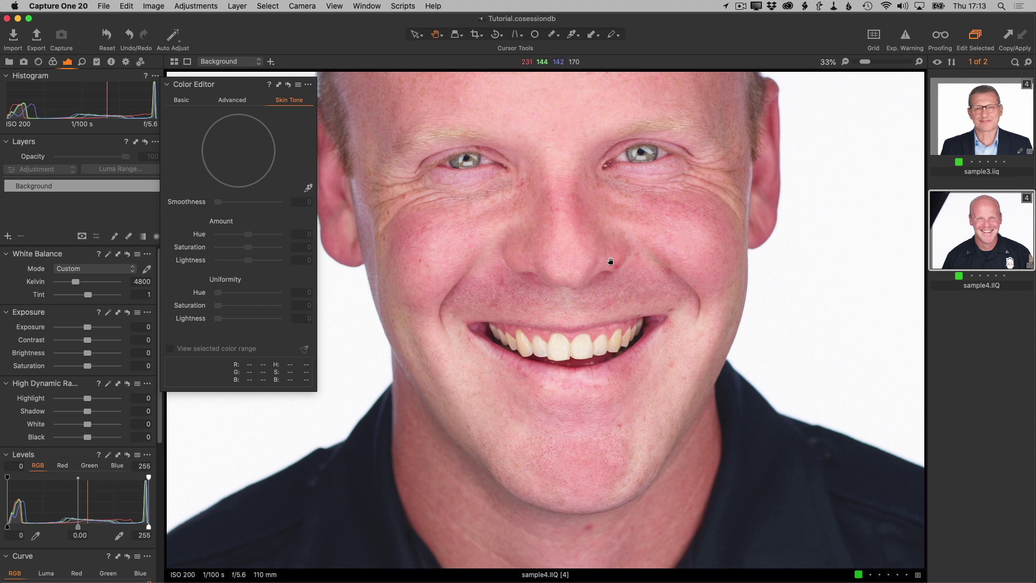
pyautogui.moveTo(637, 372); pyautogui.dragTo(641, 382)
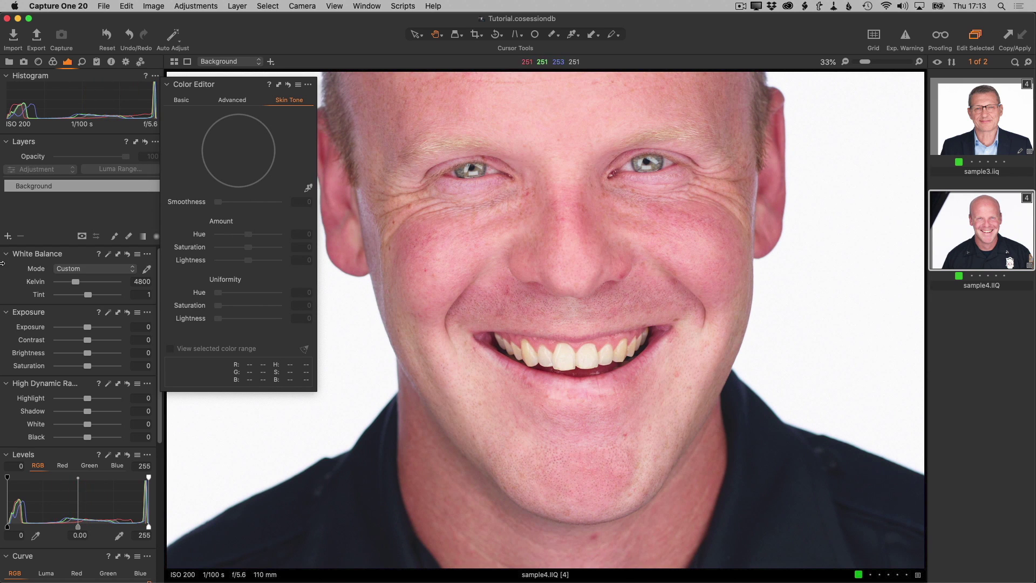
pyautogui.click(8, 236)
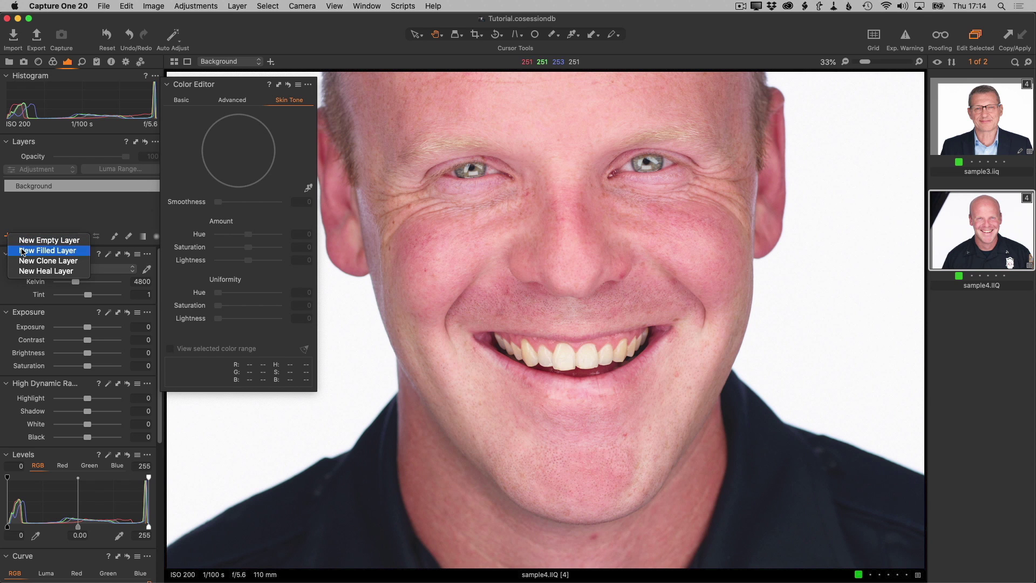
# Add a new filled layer named 'skin tone' to the second portrait
pyautogui.click(23, 246)
pyautogui.doubleClick(32, 186)
pyautogui.write('sk')
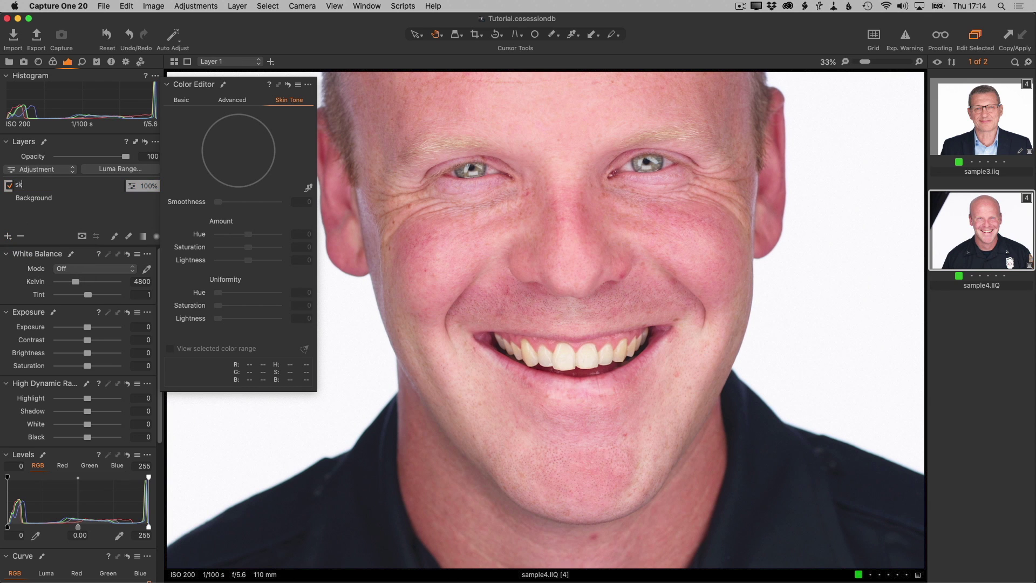
pyautogui.write('in tone')
pyautogui.press('Return')
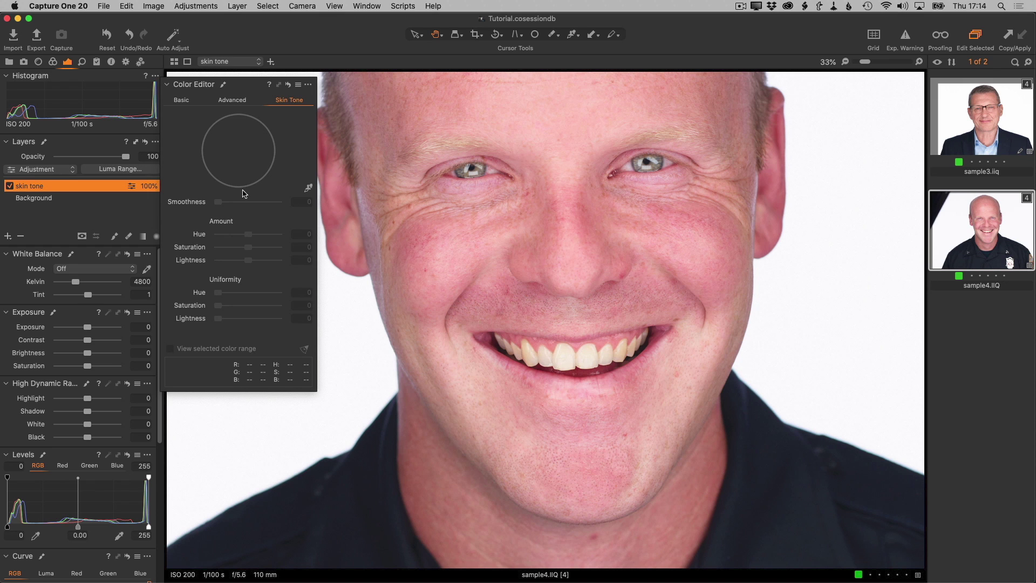
# Sample the cheek's skin colour as the skin tone range with the Skin Tone picker
pyautogui.click(307, 188)
pyautogui.click(700, 352)
pyautogui.click(697, 350)
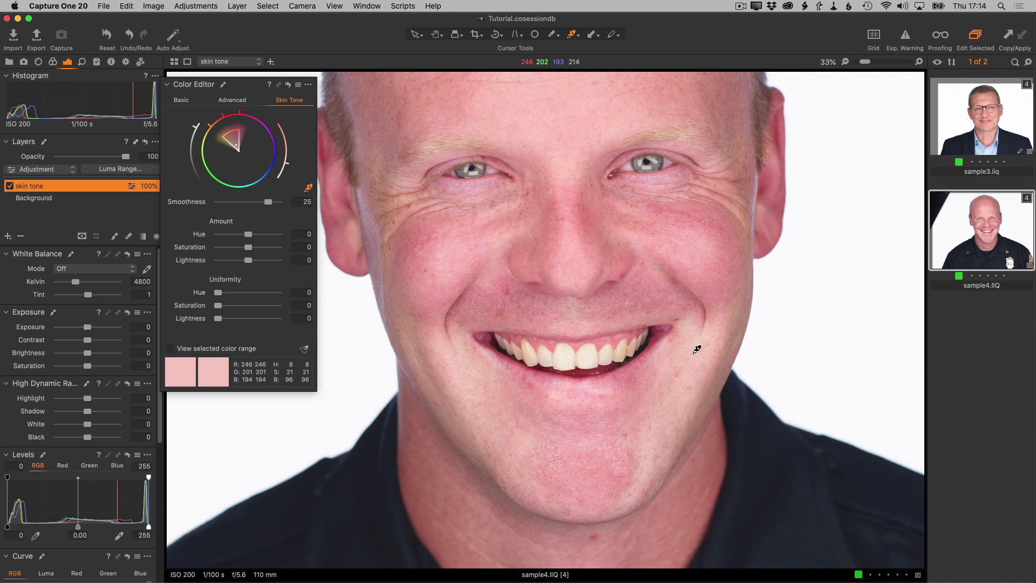
# Widen the skin hue range on the Skin Tone wheel and raise Uniformity Hue to about 75
pyautogui.moveTo(229, 130); pyautogui.dragTo(250, 123)
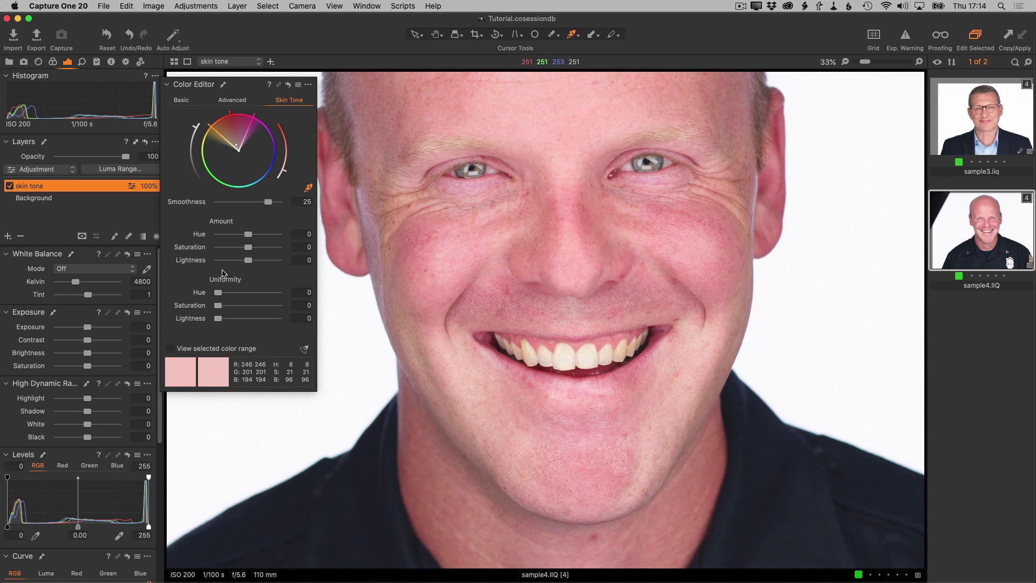
pyautogui.moveTo(218, 292); pyautogui.dragTo(266, 292)
pyautogui.moveTo(266, 293); pyautogui.dragTo(263, 293)
# Set Uniformity Hue to 71.5 and Amount Saturation to -2.5
pyautogui.scroll(-1, 218, 298)
pyautogui.scroll(-5, 218, 298)
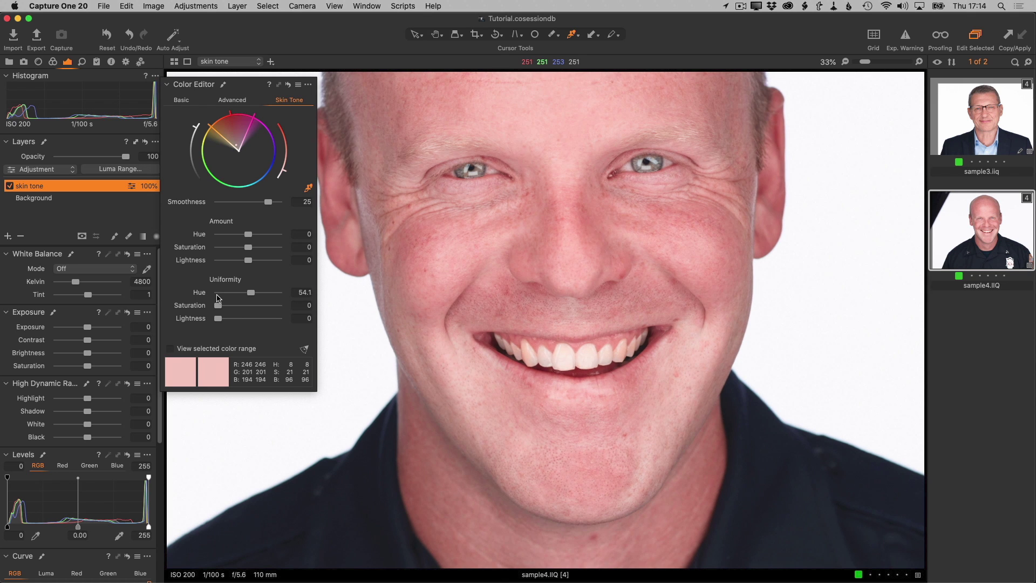
pyautogui.scroll(2, 218, 297)
pyautogui.scroll(2, 218, 297)
pyautogui.scroll(1, 218, 297)
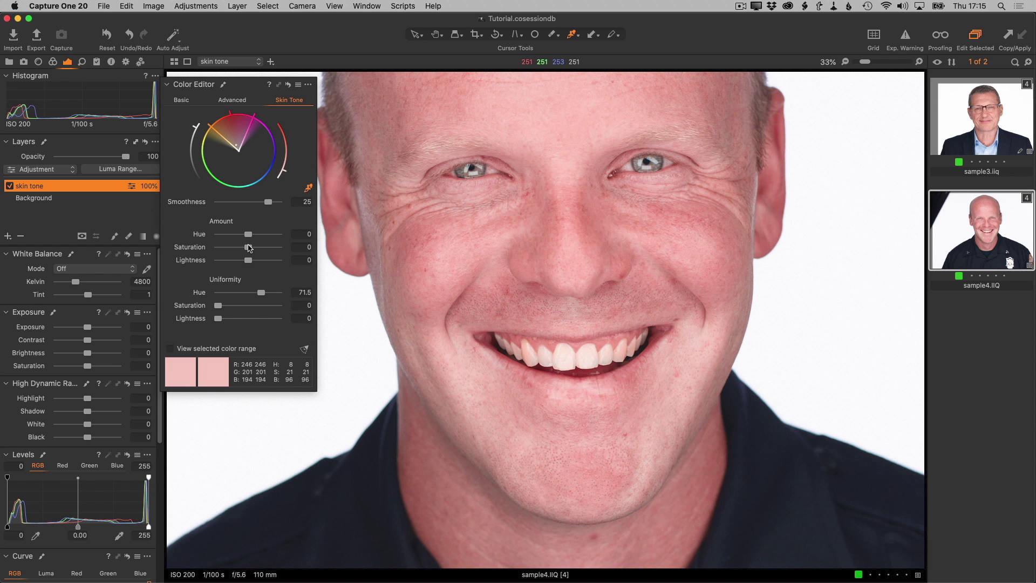
pyautogui.moveTo(249, 248); pyautogui.dragTo(249, 247)
# Set Uniformity Saturation to 25 and Uniformity Lightness to 3.1
pyautogui.moveTo(218, 306); pyautogui.dragTo(221, 306)
pyautogui.scroll(4, 218, 309)
pyautogui.scroll(4, 219, 309)
pyautogui.scroll(2, 219, 309)
pyautogui.scroll(2, 219, 309)
pyautogui.scroll(3, 219, 309)
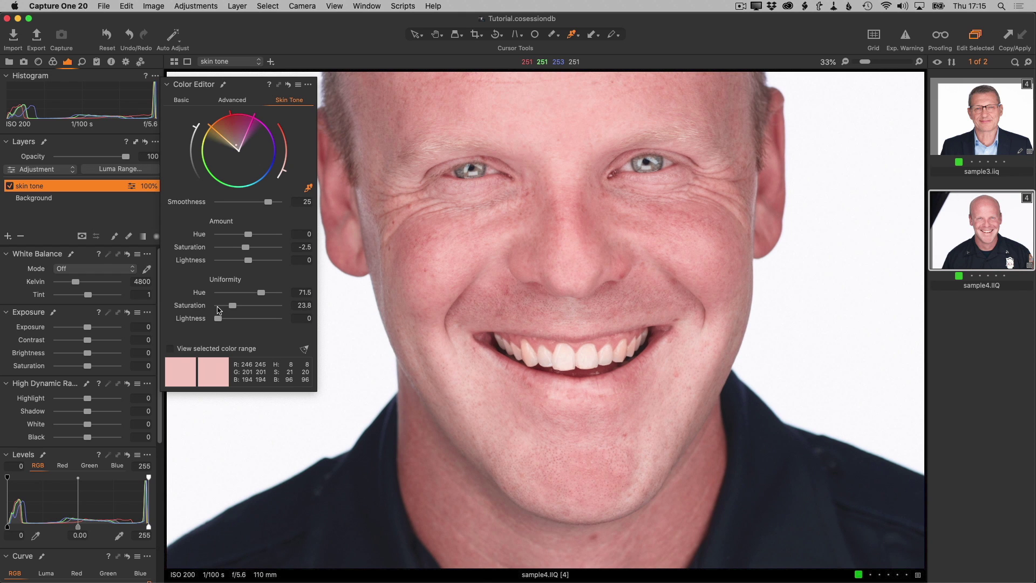
pyautogui.scroll(3, 219, 309)
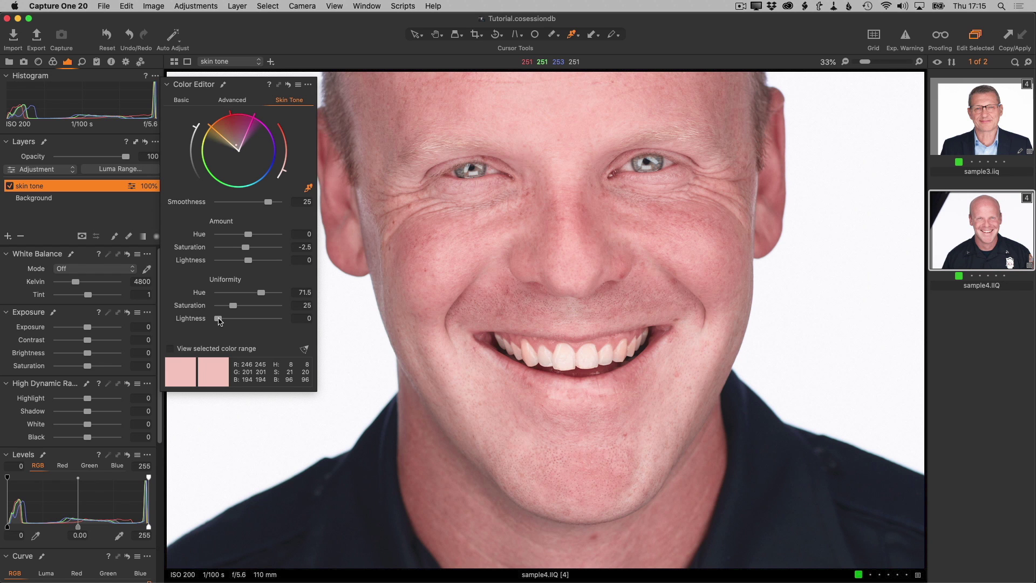
pyautogui.moveTo(218, 320); pyautogui.dragTo(220, 321)
# Fit the portrait in view and compare the skin tone layer at reduced opacity, keeping it at 100
pyautogui.press('h')
pyautogui.doubleClick(505, 263)
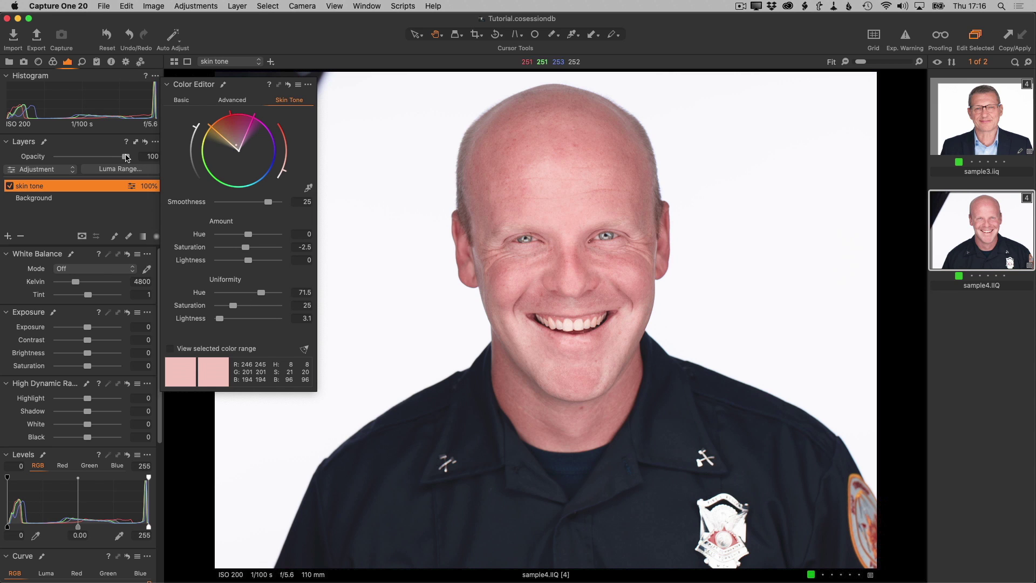
pyautogui.moveTo(126, 156); pyautogui.dragTo(125, 156)
pyautogui.scroll(-2, 127, 157)
pyautogui.scroll(-1, 127, 157)
pyautogui.scroll(6, 128, 158)
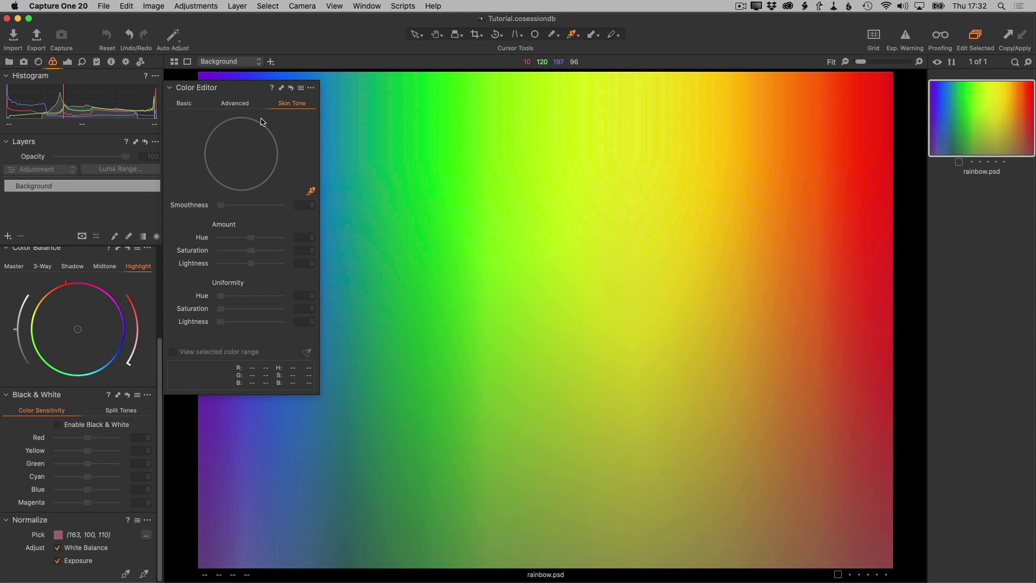
# Move the Color Editor to the right and sample the rainbow gradient's green area as the skin tone
pyautogui.moveTo(230, 87); pyautogui.dragTo(943, 188)
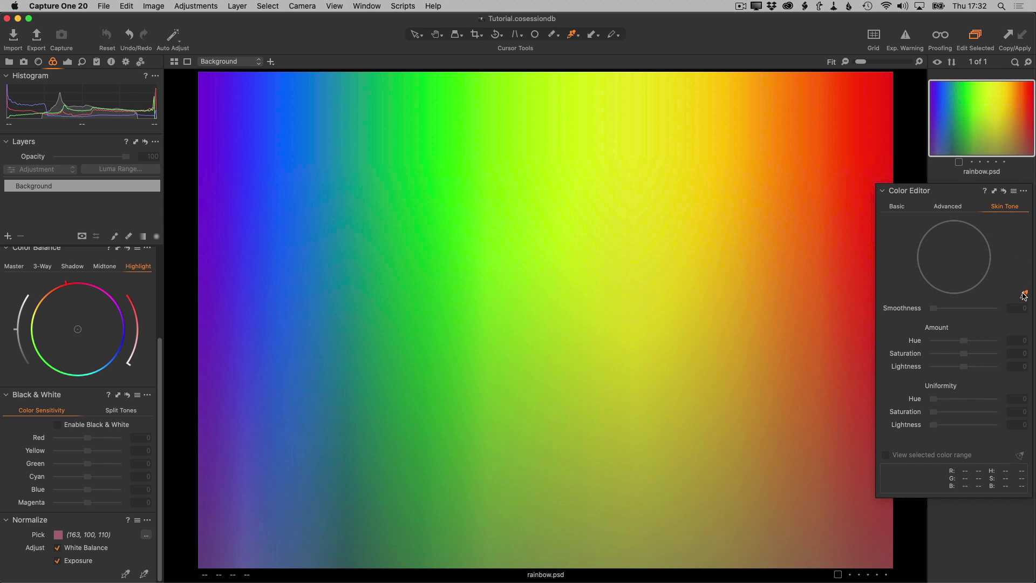
pyautogui.click(414, 276)
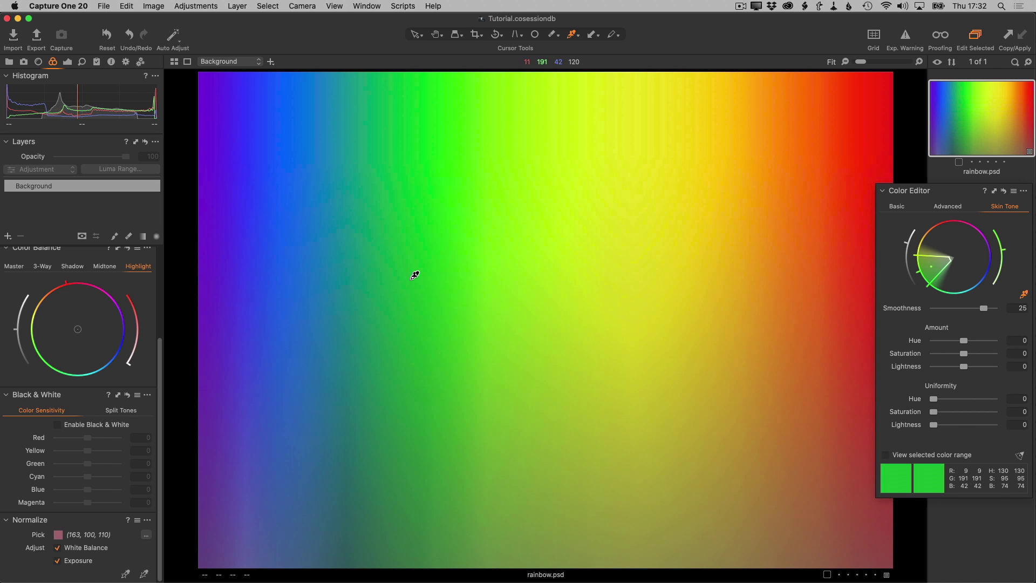
# Extend the green range toward full saturation, widen both hue edges, and set Uniformity Hue to 100
pyautogui.moveTo(951, 259); pyautogui.dragTo(922, 251)
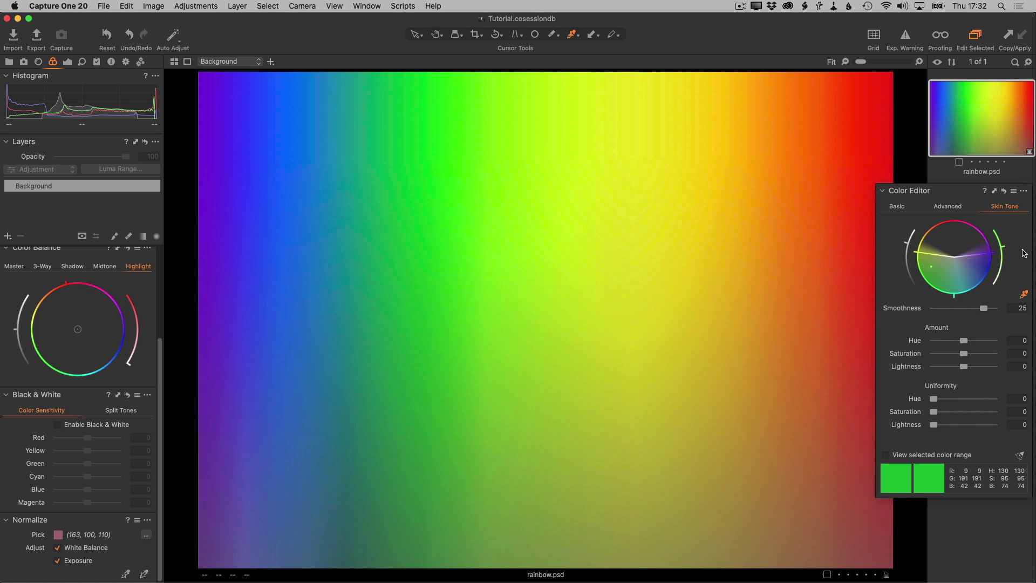
pyautogui.moveTo(1004, 247); pyautogui.dragTo(995, 229)
pyautogui.moveTo(910, 246); pyautogui.dragTo(916, 231)
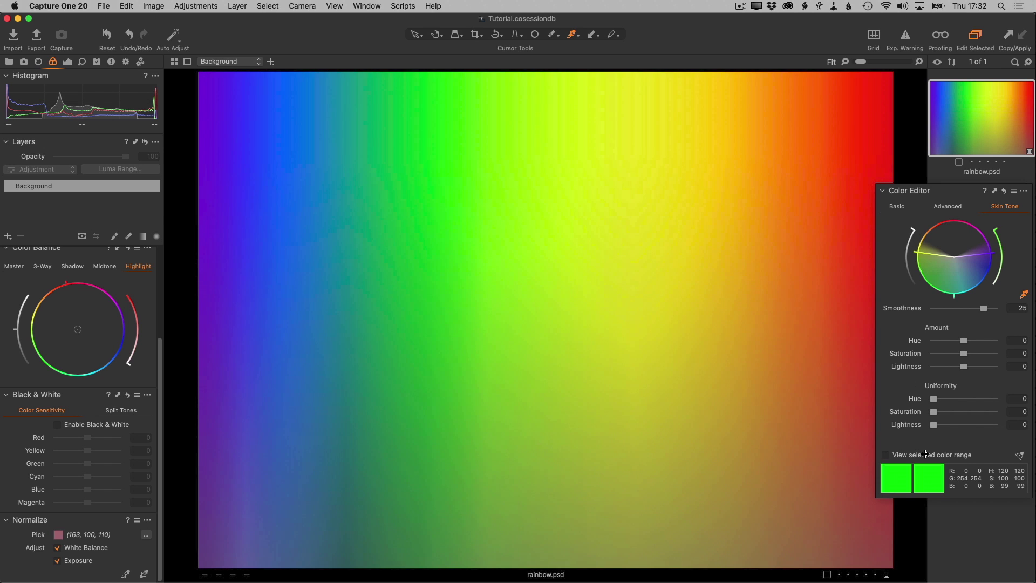
pyautogui.moveTo(933, 399); pyautogui.dragTo(997, 400)
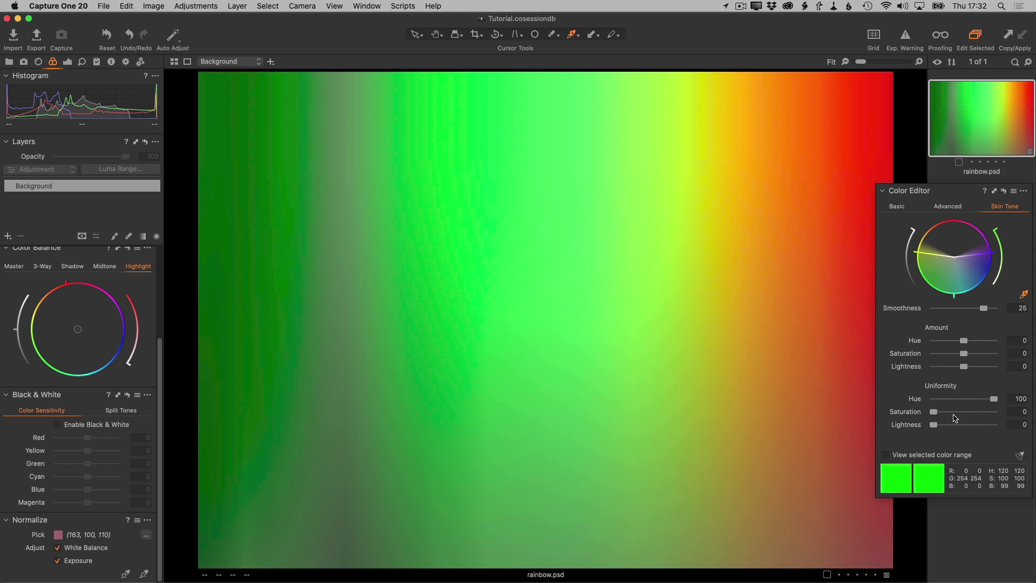
# Set Uniformity Saturation and Lightness to 100 and shift the target colour toward cyan
pyautogui.moveTo(934, 412); pyautogui.dragTo(997, 411)
pyautogui.moveTo(933, 425); pyautogui.dragTo(994, 425)
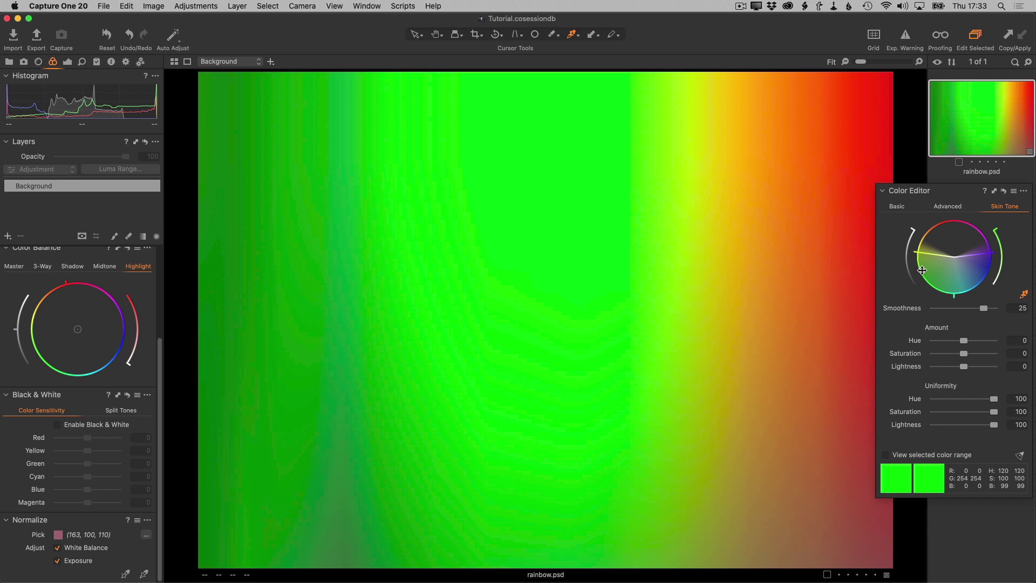
pyautogui.moveTo(924, 272); pyautogui.dragTo(991, 270)
# Lower Smoothness to 1 and move the target colour around the wheel toward blue-cyan
pyautogui.moveTo(984, 309); pyautogui.dragTo(925, 313)
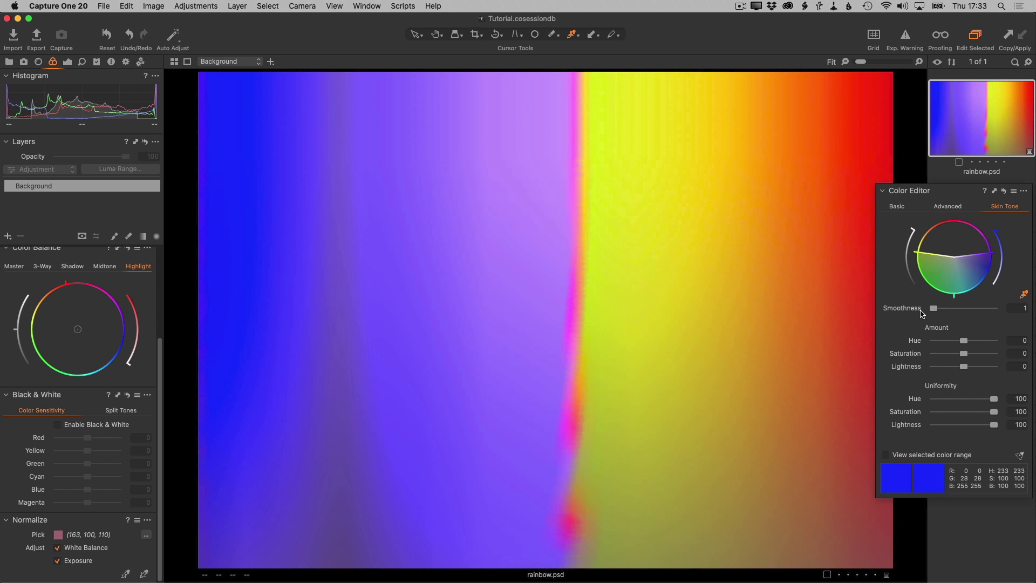
pyautogui.moveTo(985, 272)
pyautogui.mouseDown()
pyautogui.moveTo(955, 294)
pyautogui.moveTo(919, 283)
pyautogui.moveTo(969, 294)
pyautogui.moveTo(931, 284)
pyautogui.moveTo(923, 232)
pyautogui.mouseUp()
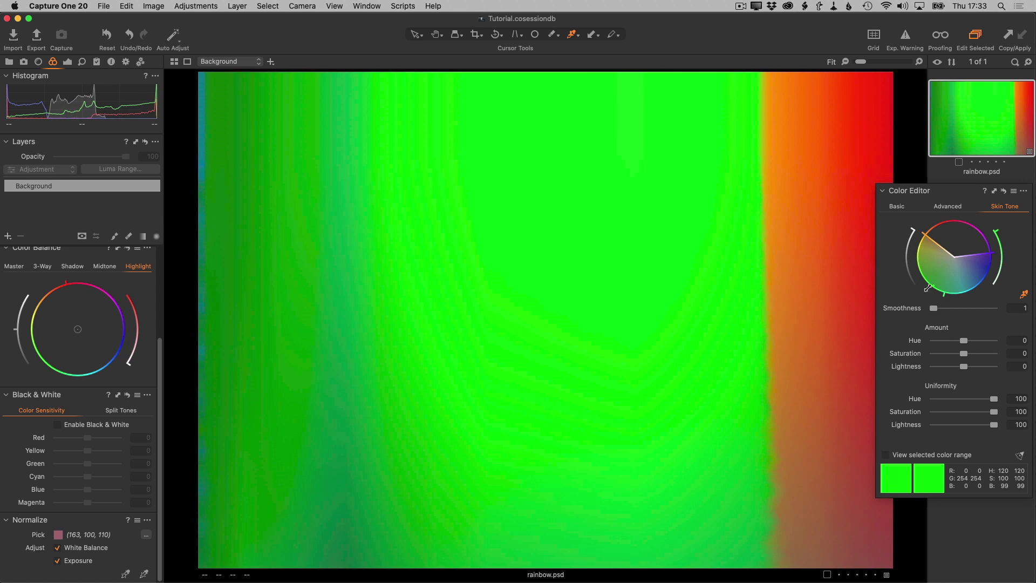